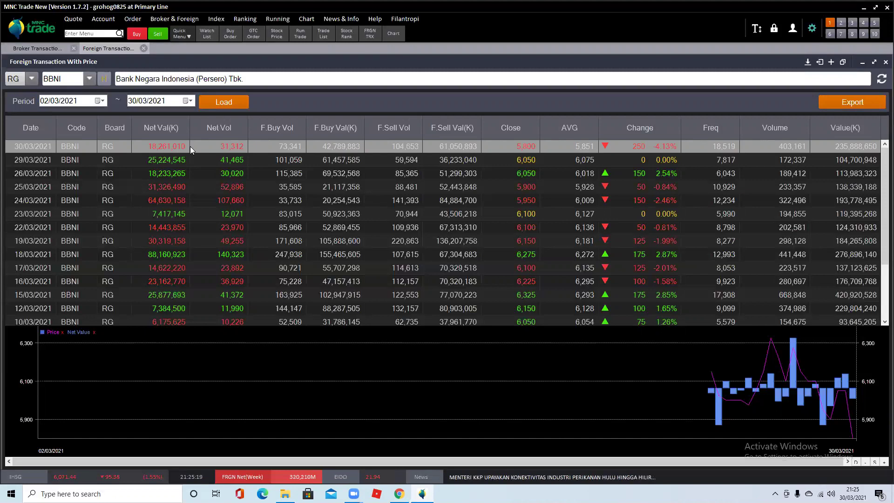
Inspect BBNI's top brokers YP, CC and MG, then bring up the TradingView BBNI daily chart.
click(26, 49)
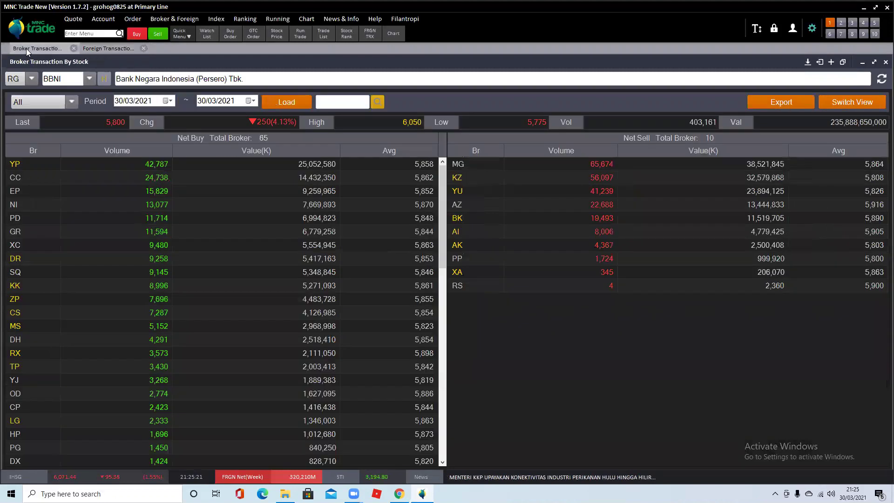
click(155, 175)
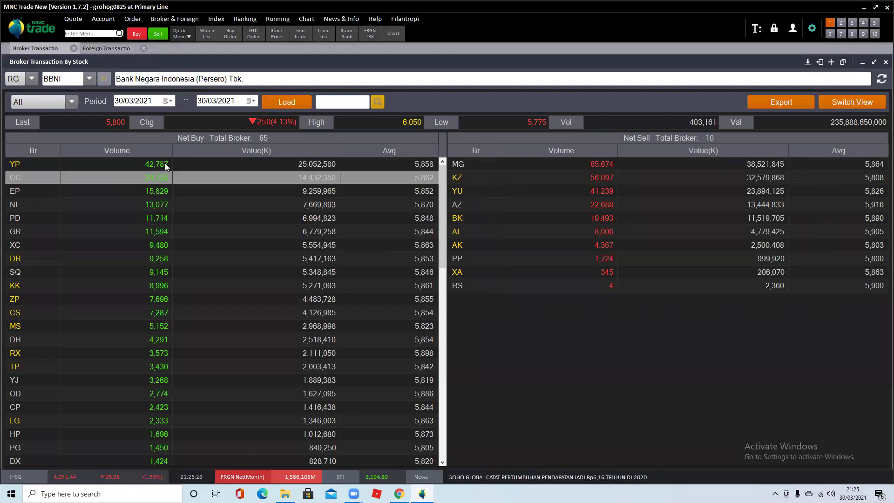
click(167, 163)
click(459, 163)
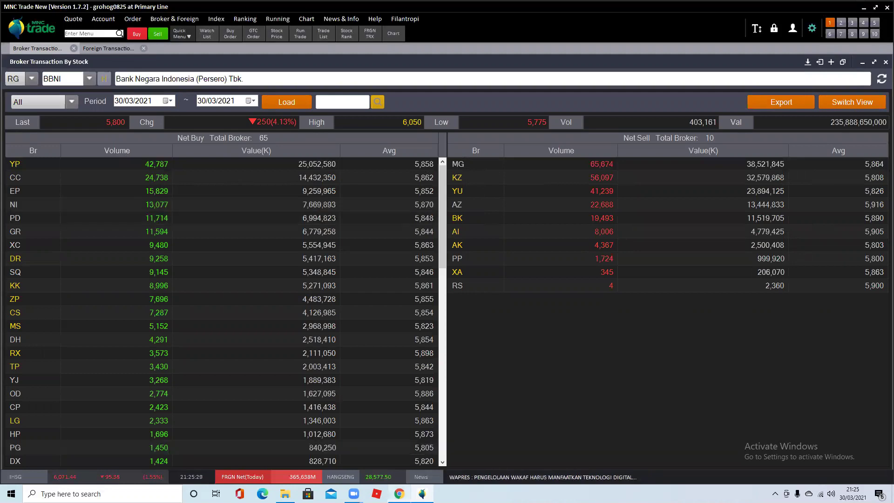
click(399, 494)
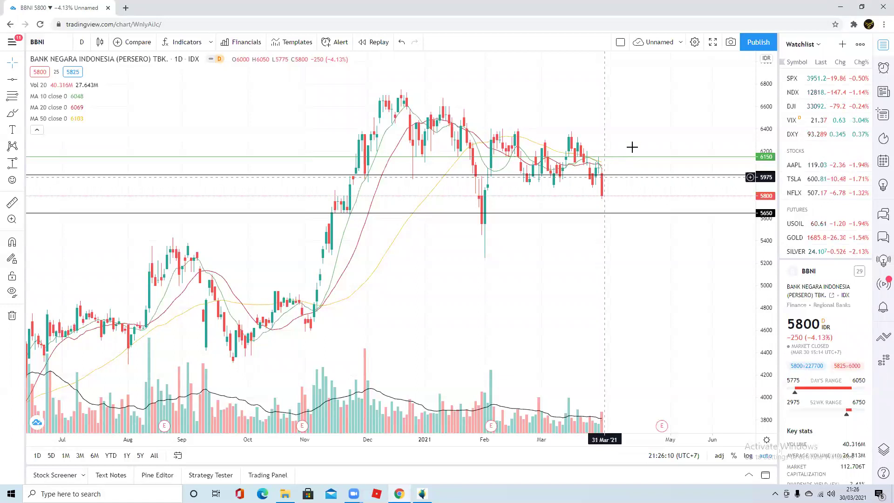
Select BBNI's 6000 and 6150 support lines, then switch back to MNC Trade.
click(618, 175)
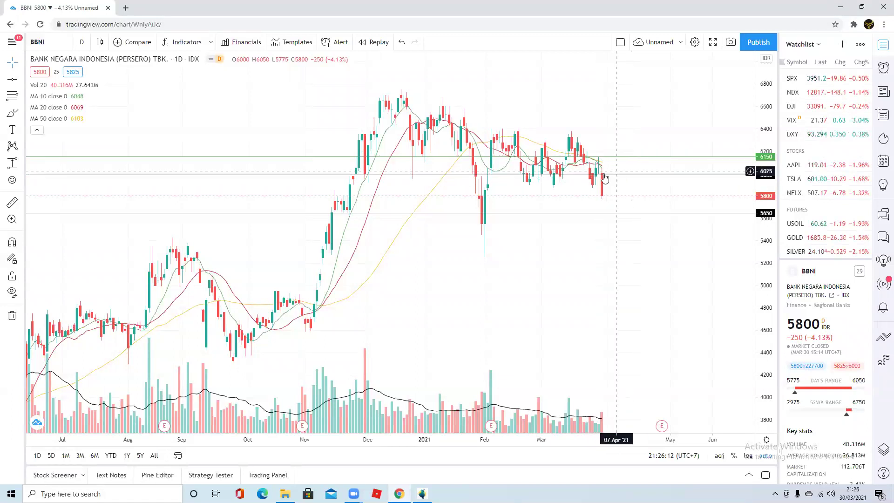
click(467, 156)
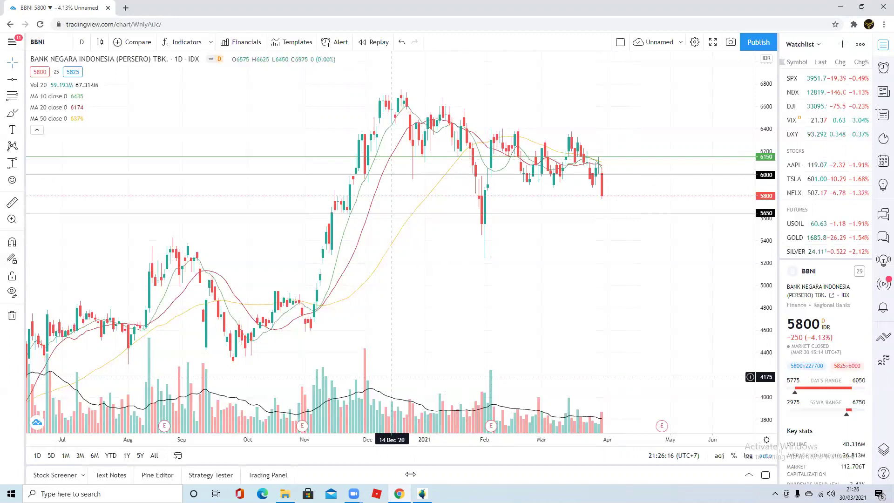
key(alt+Tab)
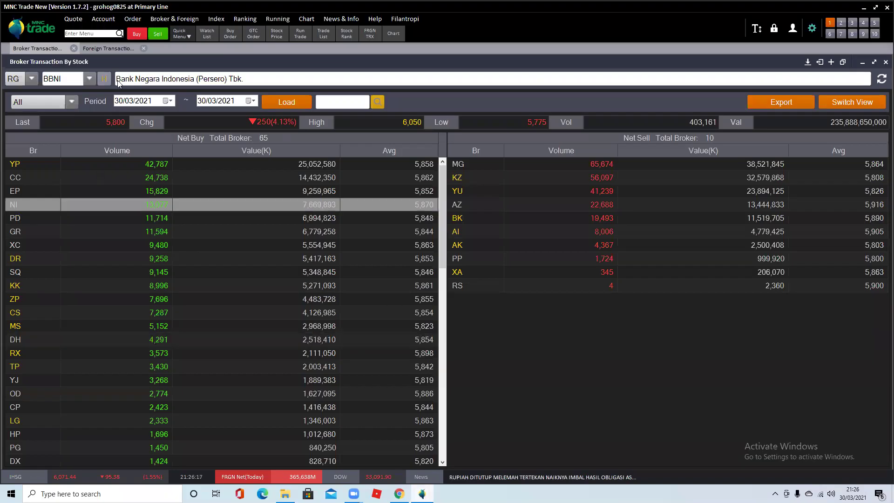
Load PTPP into the Foreign Transaction table.
click(105, 48)
click(60, 79)
text(ptpp)
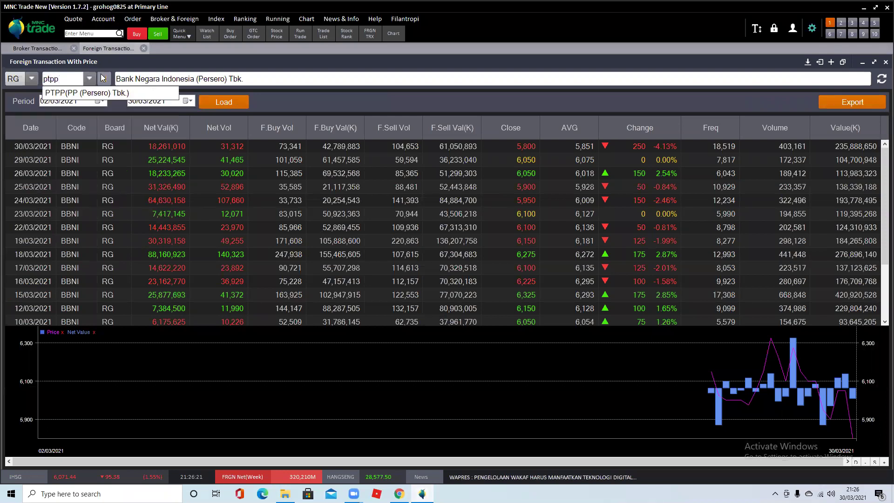
click(103, 77)
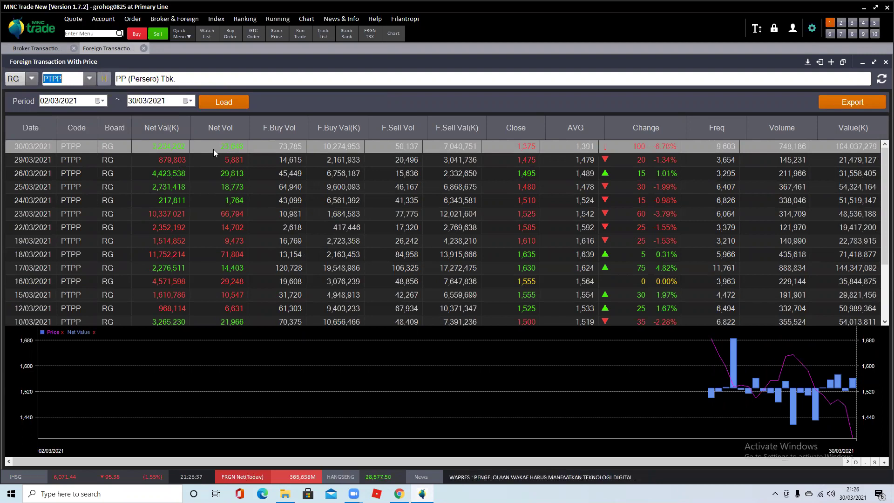
Load PTPP into the Broker Transaction tables.
click(46, 49)
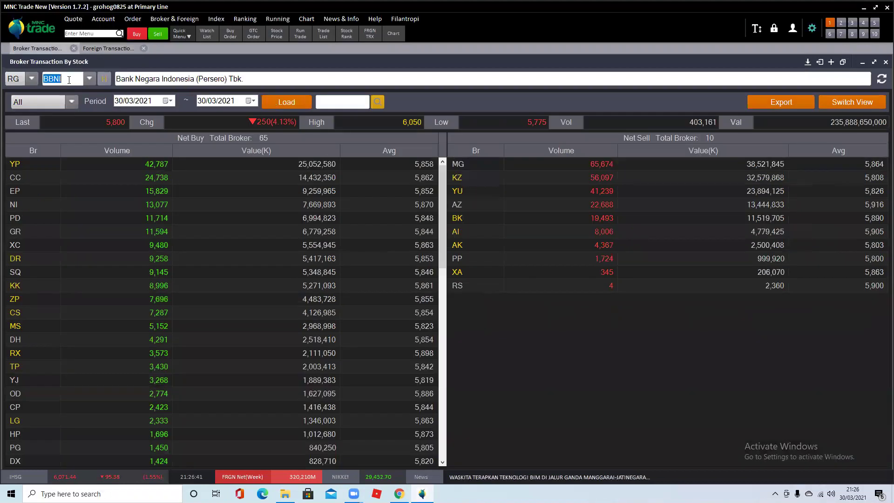
text(ptpp)
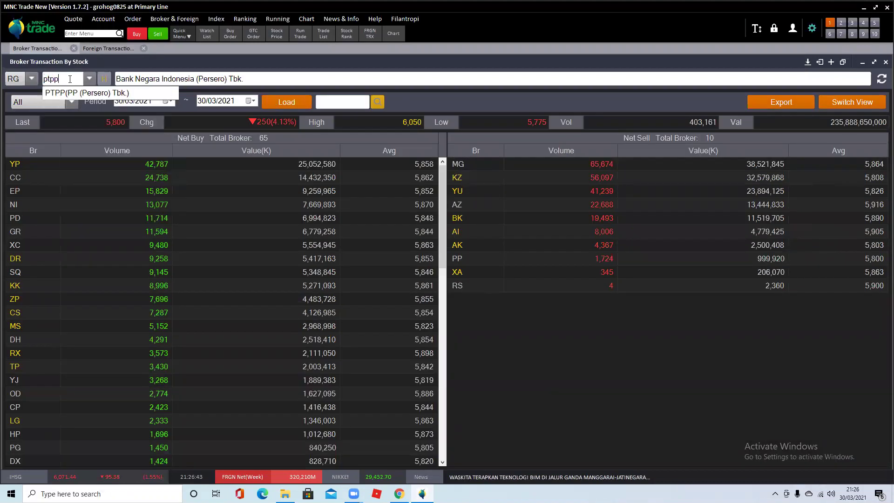
click(89, 93)
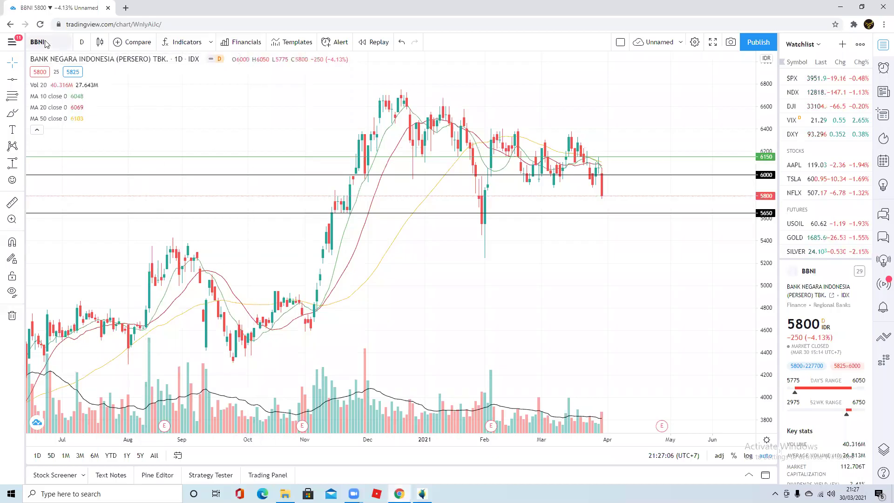
Chart PTPP in TradingView, review its 1405 and 1320 support lines, then return to MNC Trade.
click(44, 40)
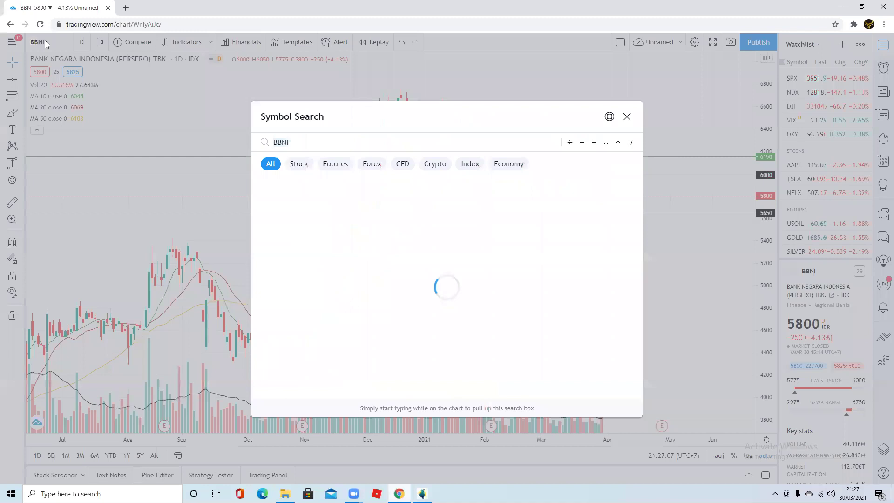
text(PTPP)
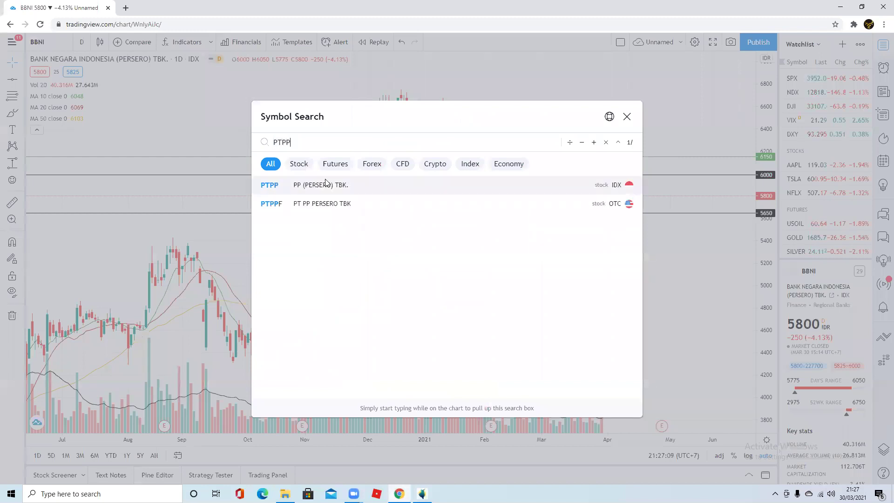
key(Return)
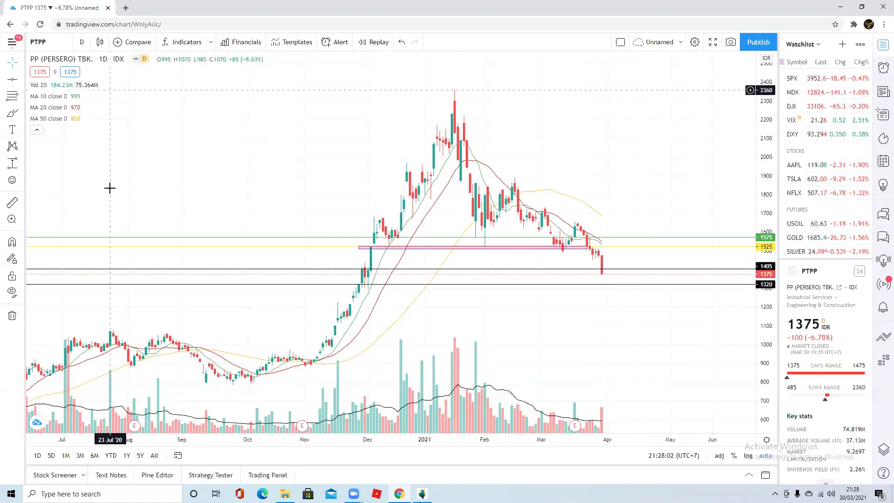
click(421, 493)
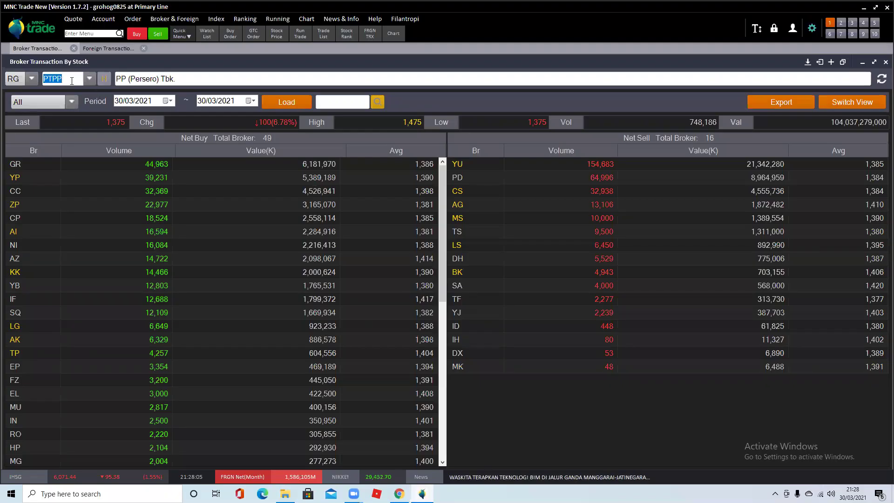
Load Jasa Marga (JSMR) foreign transactions and select the 30/03/2021 row.
click(93, 51)
click(68, 79)
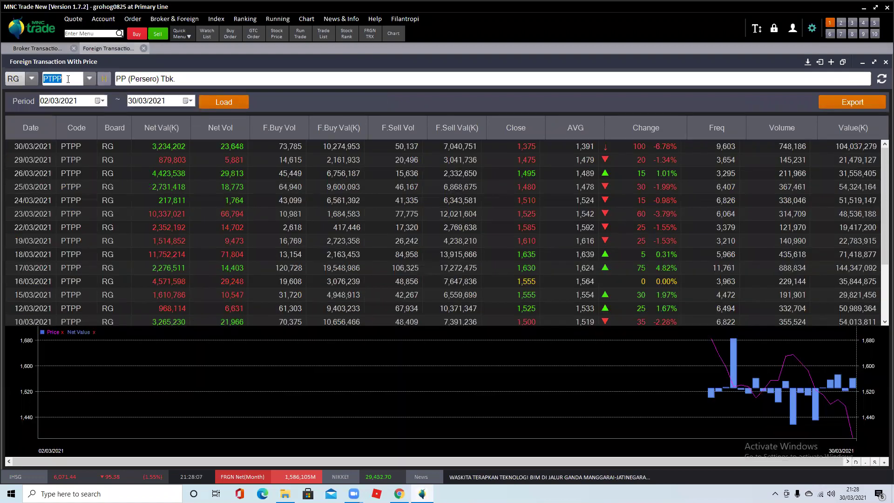
text(jsmr)
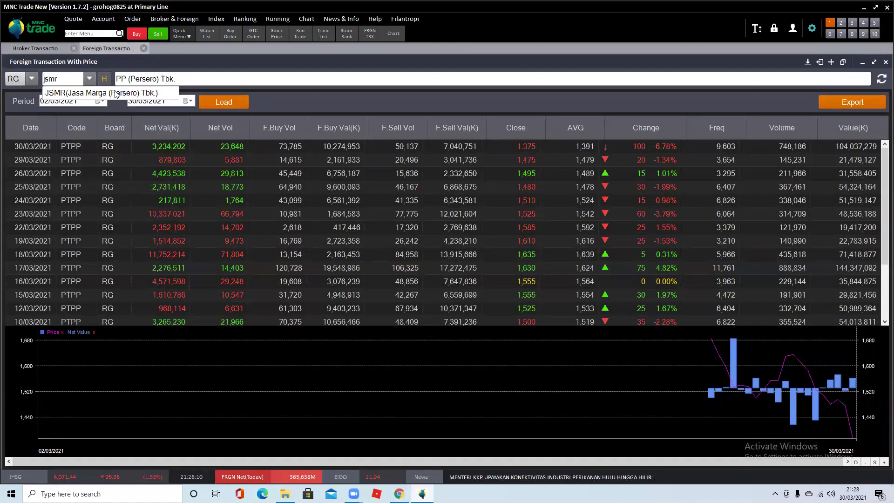
click(115, 93)
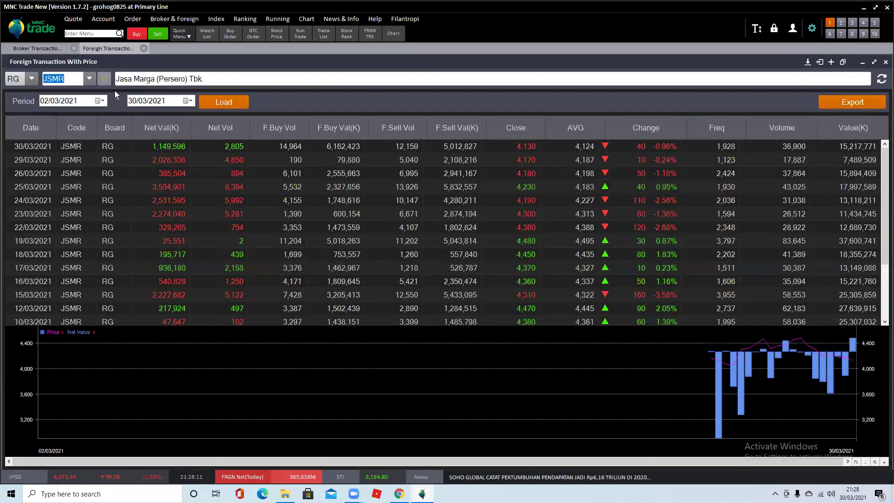
click(176, 146)
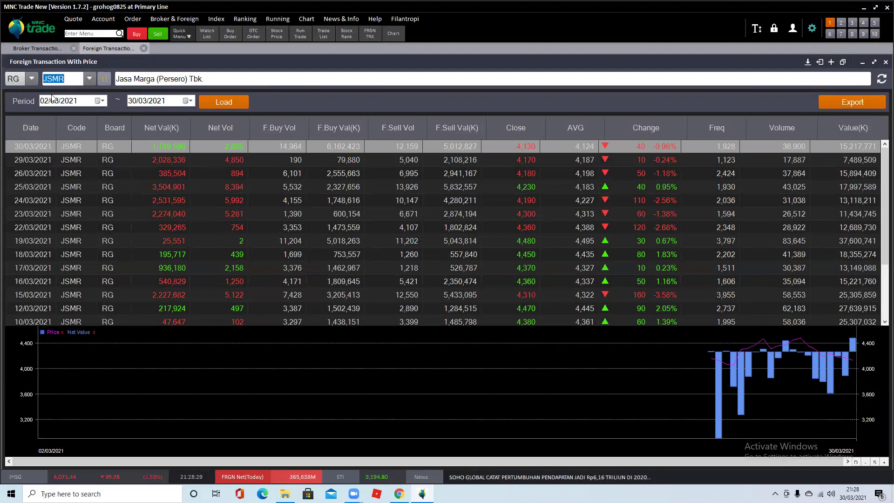
Load JSMR into the broker tables, then bring the TradingView chart forward.
click(33, 45)
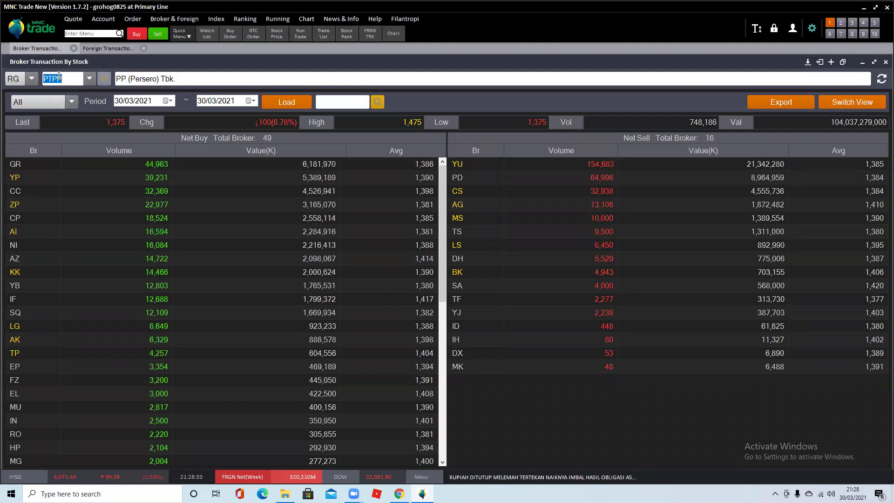
text(jsmr)
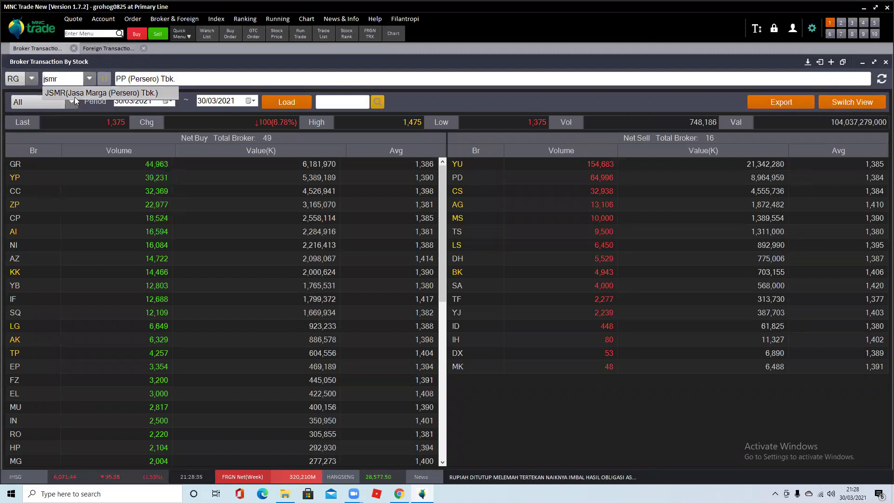
click(75, 93)
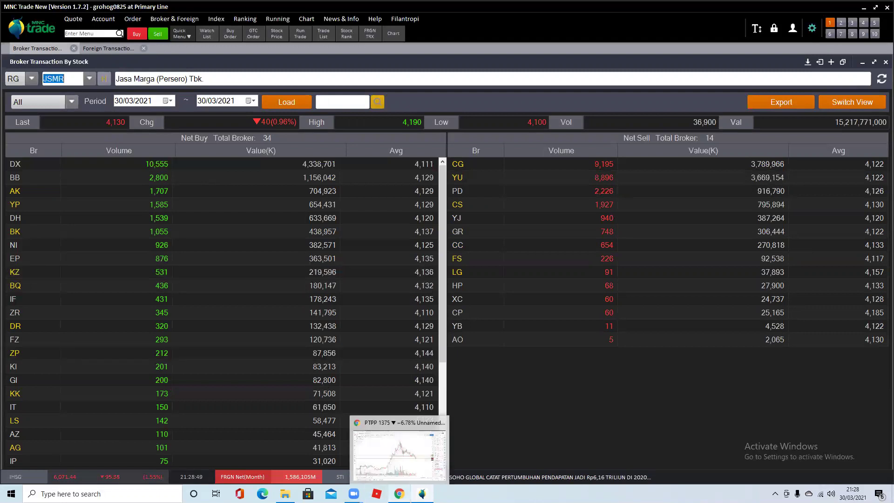
click(399, 493)
Switch the TradingView daily chart symbol to JSMR.
click(47, 37)
text(JSMR)
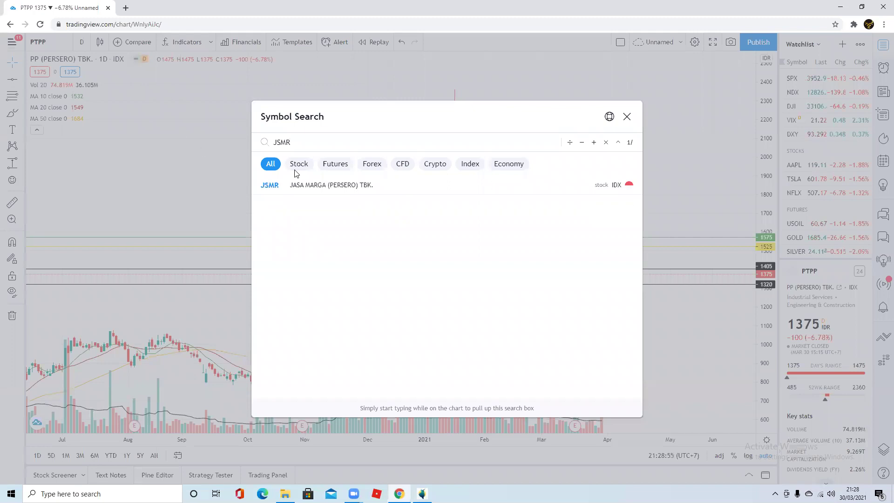
key(Return)
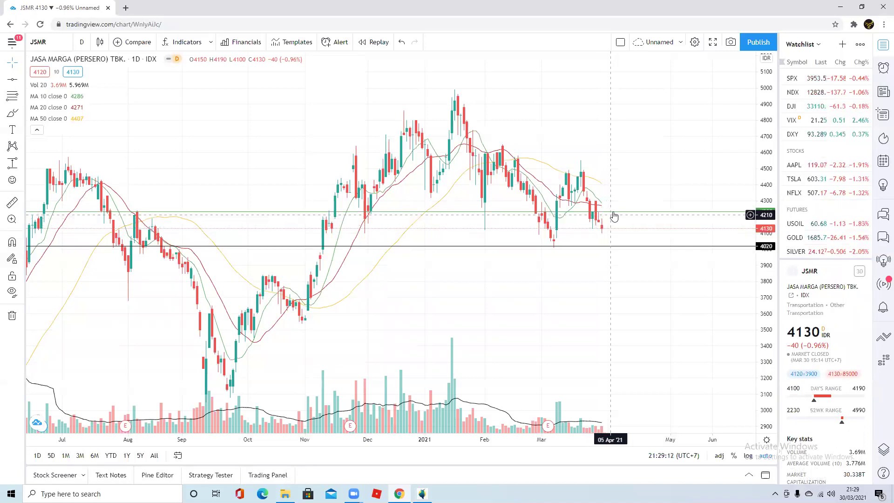
Move the green support line to 4230, select the 4020 line, then return to MNC Trade.
drag(613, 215, 642, 215)
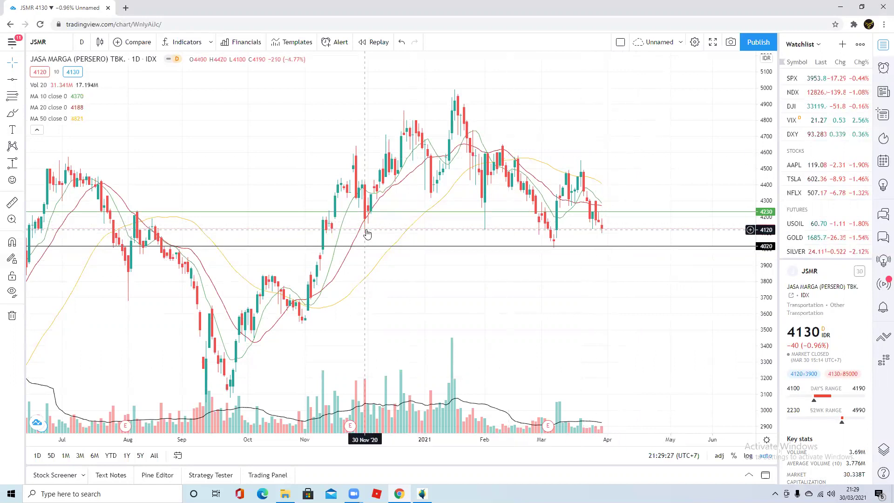
scroll(365, 230, down, 3)
scroll(365, 229, down, 2)
scroll(337, 205, down, 2)
scroll(337, 205, down, 1)
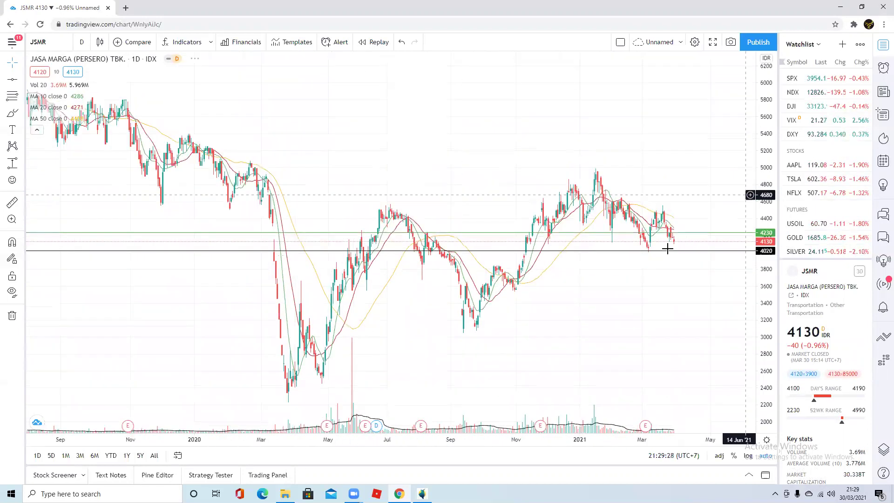
scroll(647, 235, up, 2)
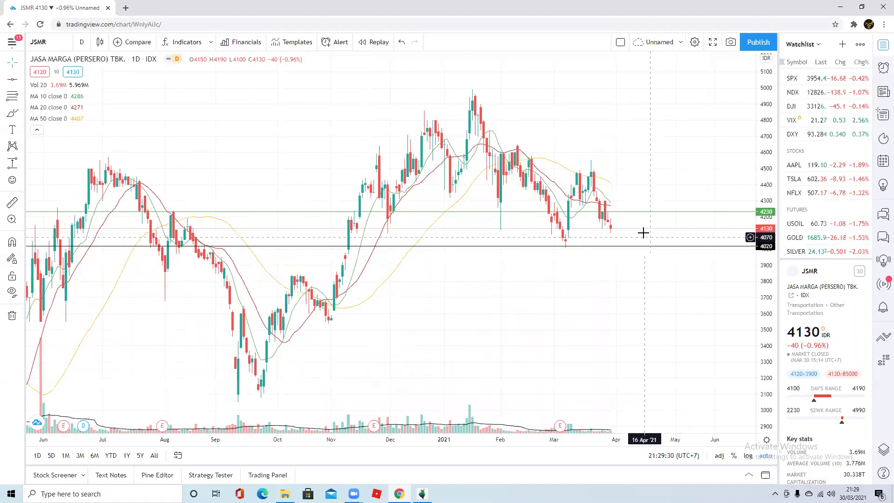
scroll(614, 215, up, 1)
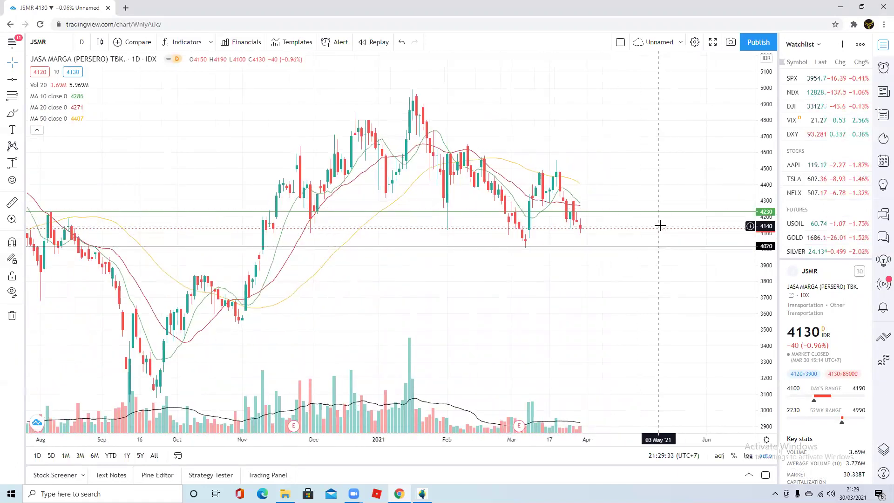
click(664, 249)
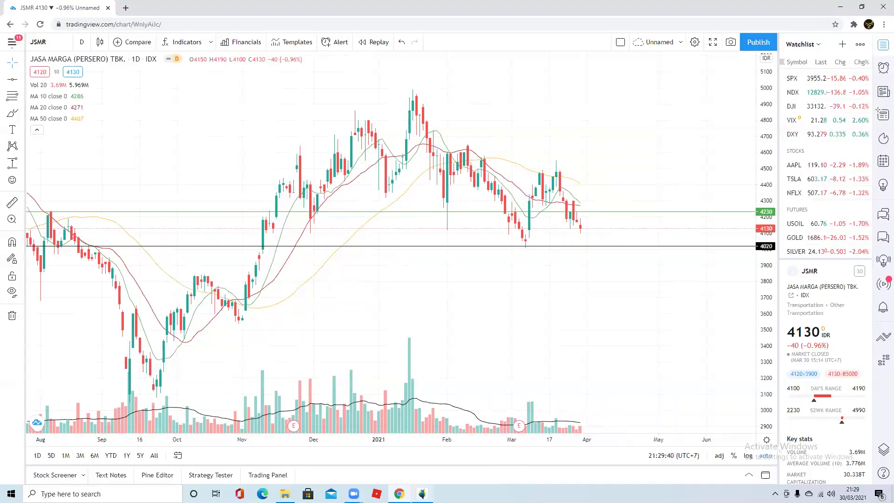
click(422, 493)
Load INKP foreign transactions with price and select the 30/03/2021 row.
click(119, 47)
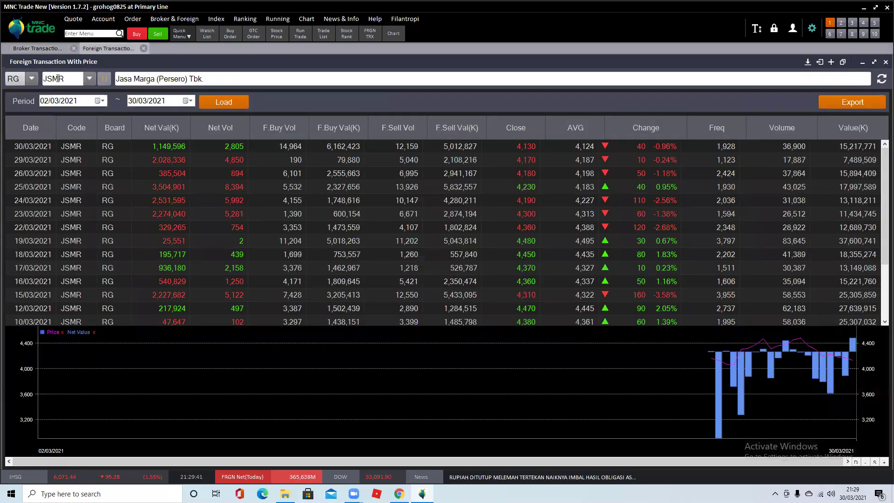
text(ink)
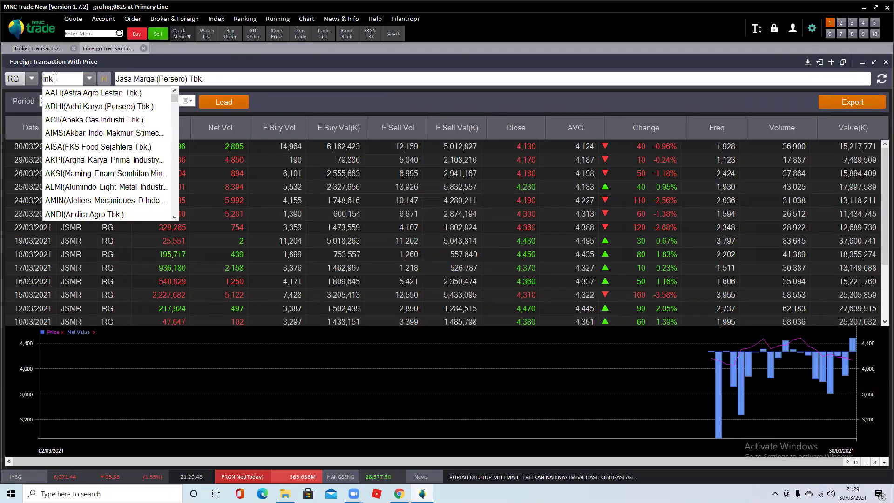
text(p)
key(Return)
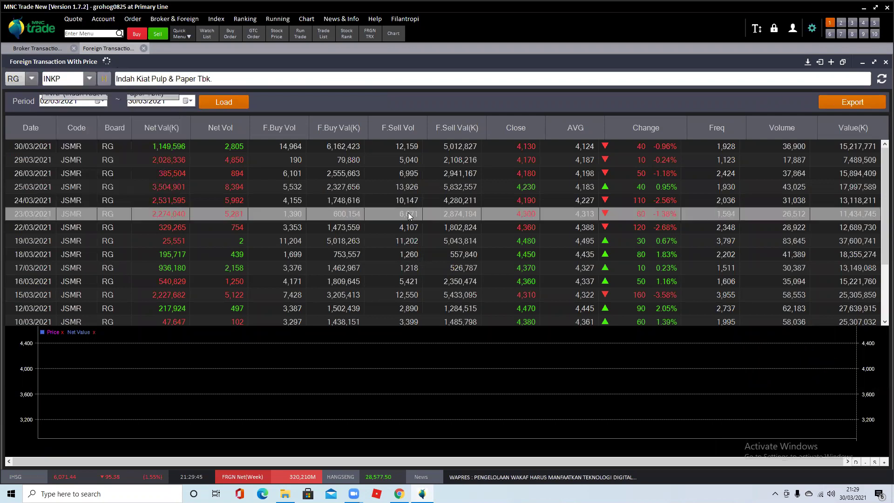
click(189, 148)
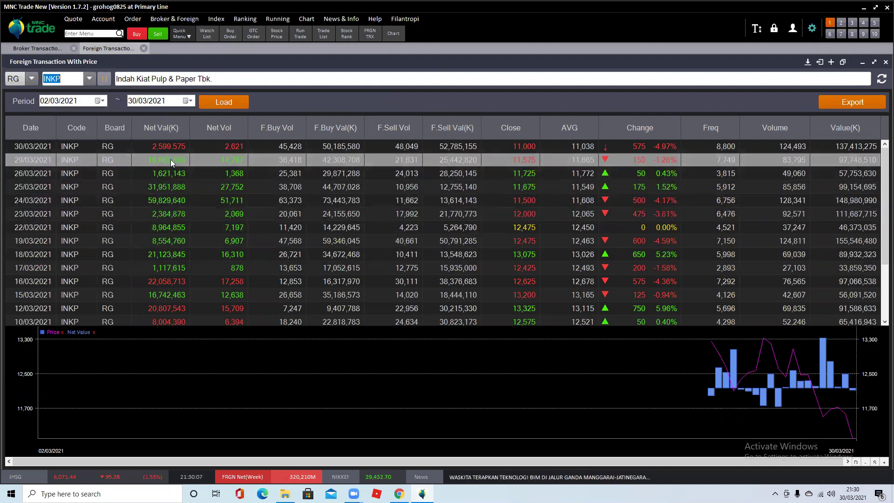
Load INTP broker transactions, then bring the TradingView chart back.
click(47, 47)
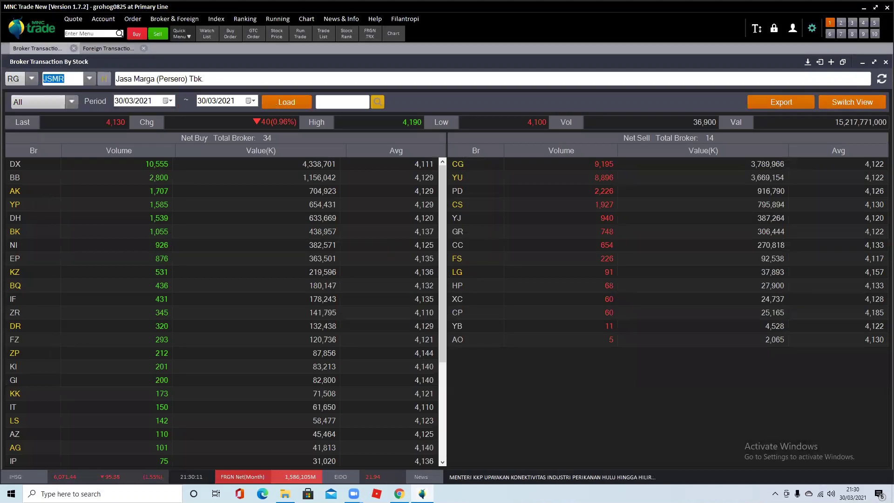
text(intp)
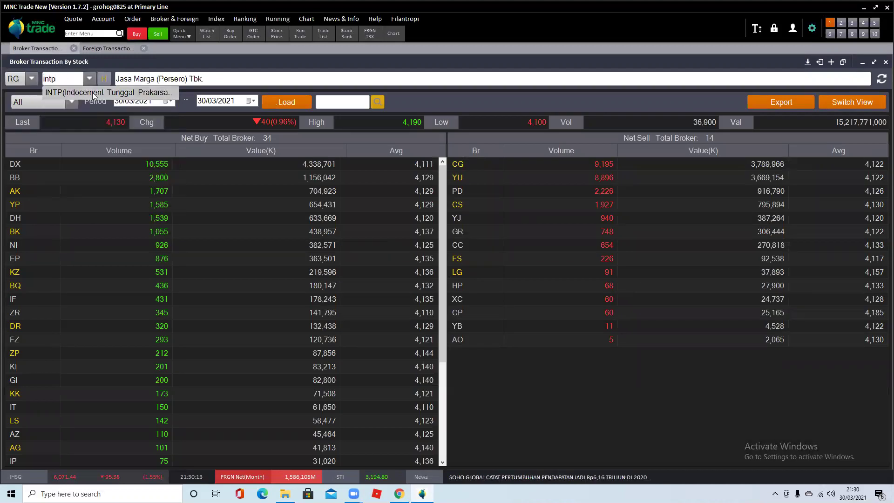
click(82, 92)
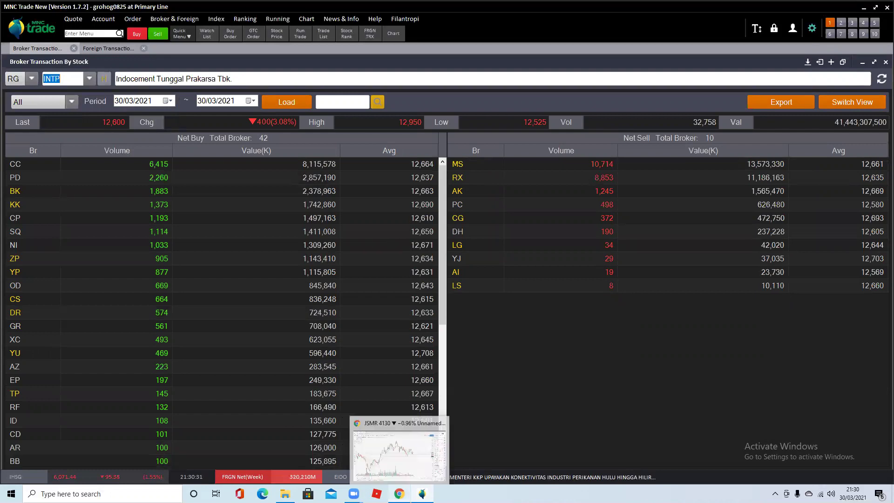
click(399, 494)
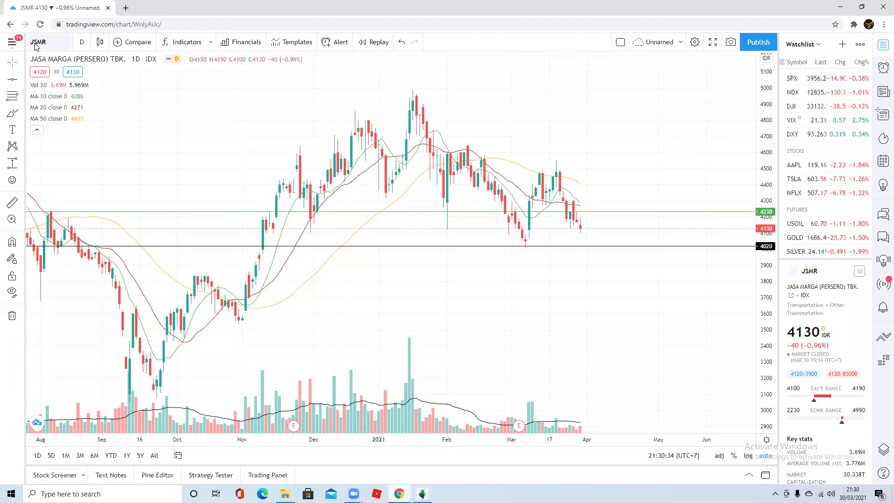
Chart INKP instead of JSMR, with supports at 11825, 10475 and 9925, then return to MNC Trade.
click(38, 42)
text(INKP)
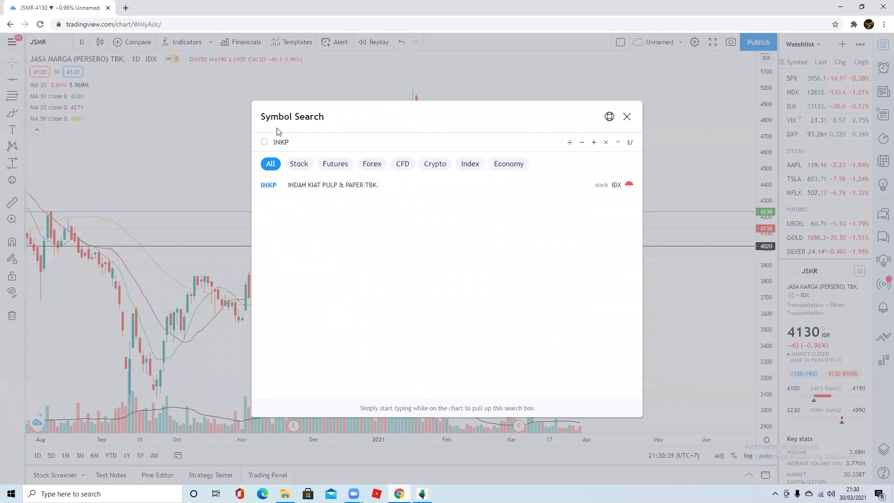
click(335, 186)
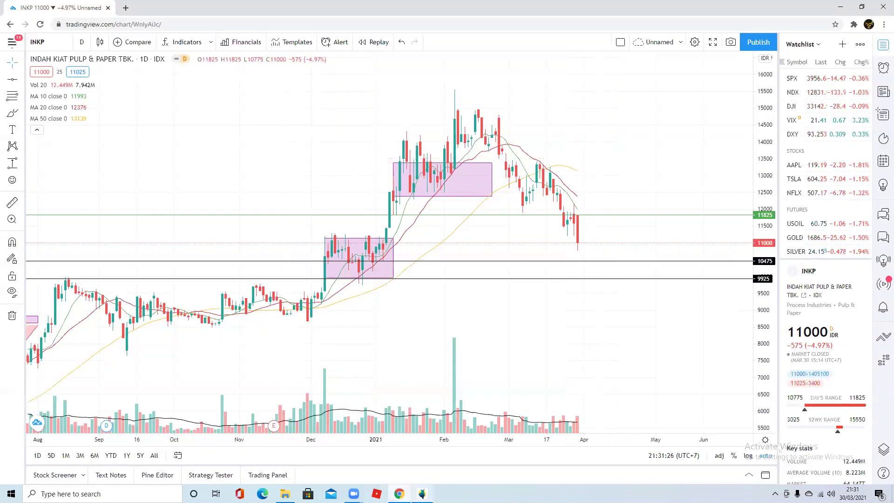
click(422, 493)
Load Bukit Asam (PTBA) foreign transactions and select the 30/03/2021 row.
click(113, 47)
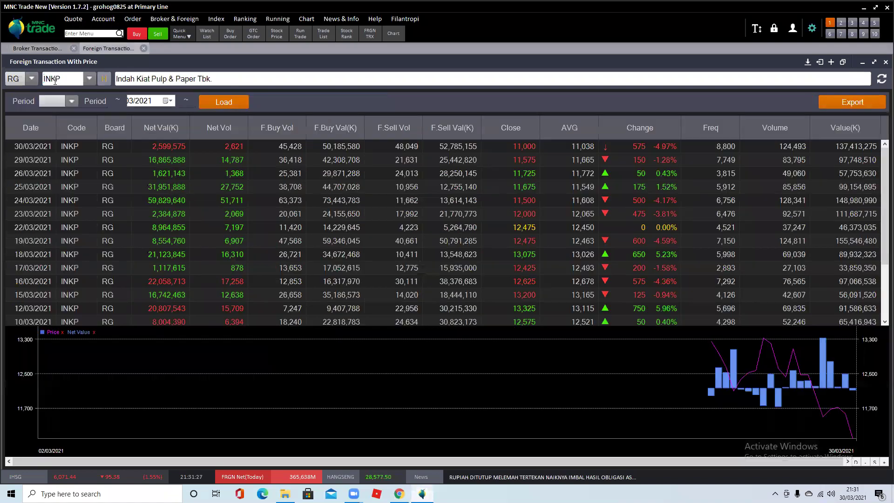
text(ptb)
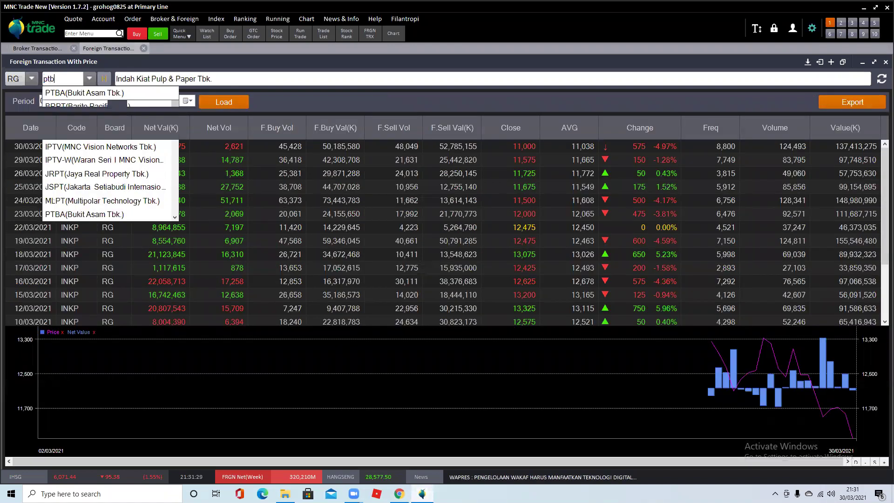
text(a)
click(92, 93)
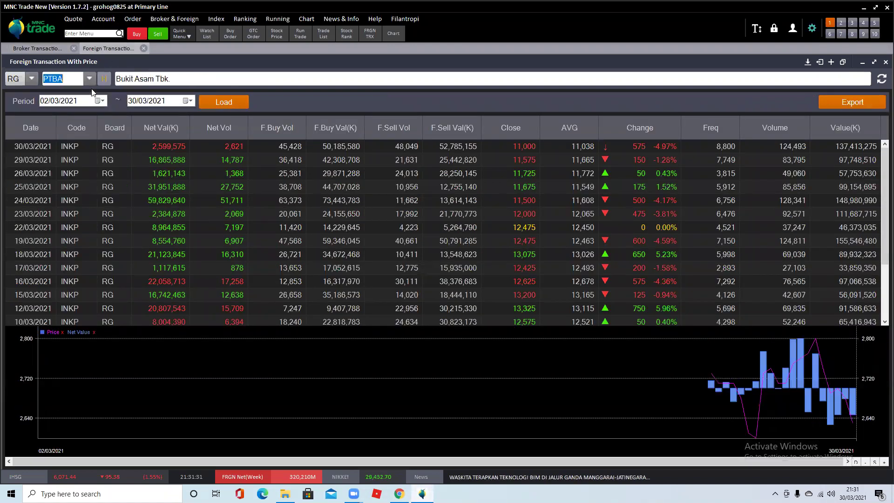
click(212, 144)
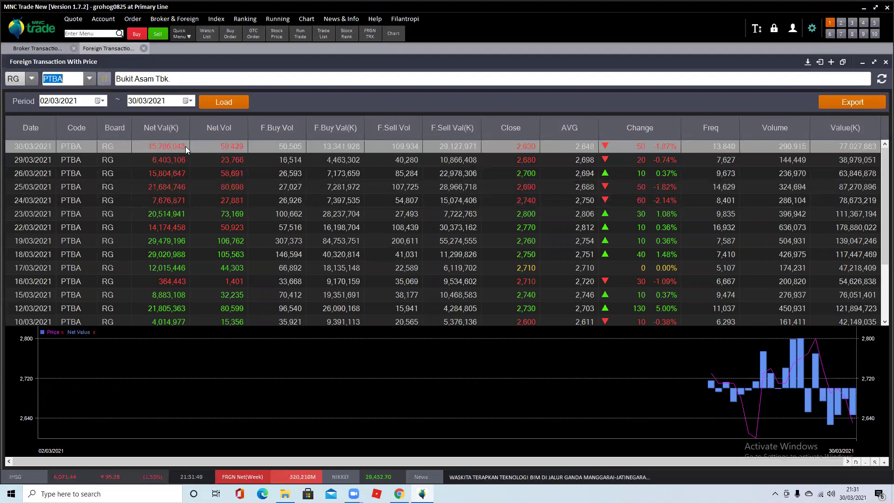
Load PTBA broker transactions, then bring the TradingView chart to the front.
click(44, 47)
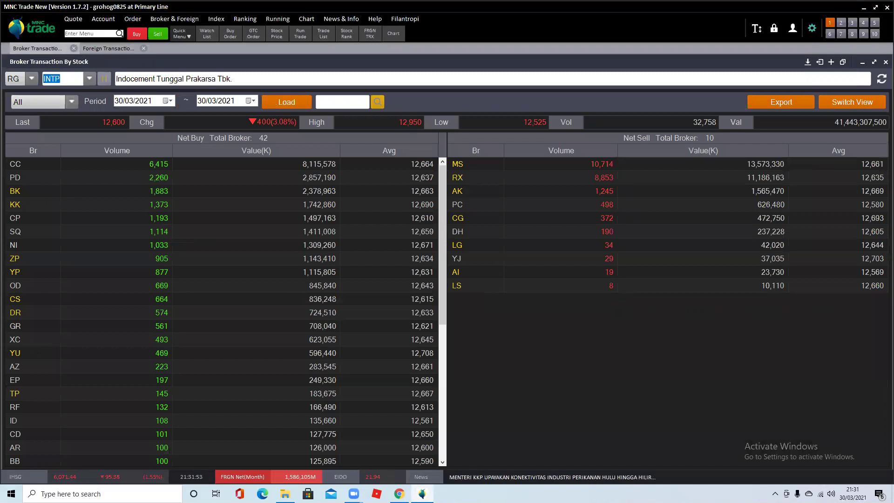
text(ptba)
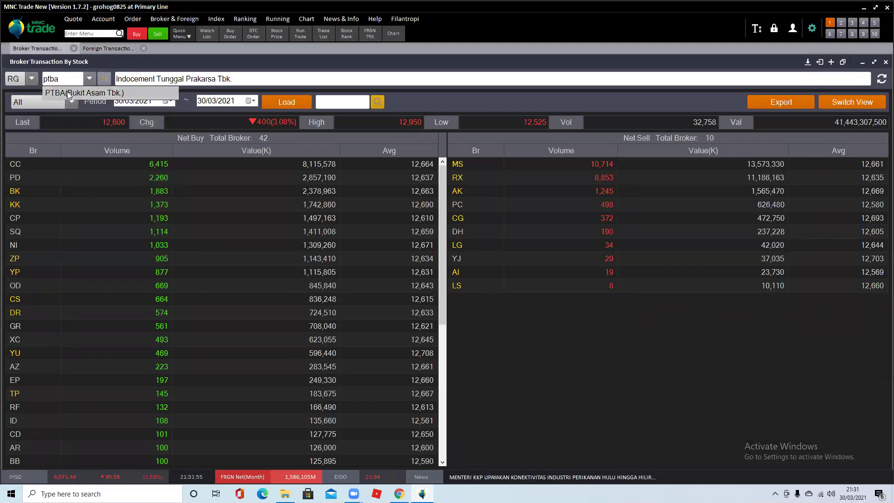
click(67, 92)
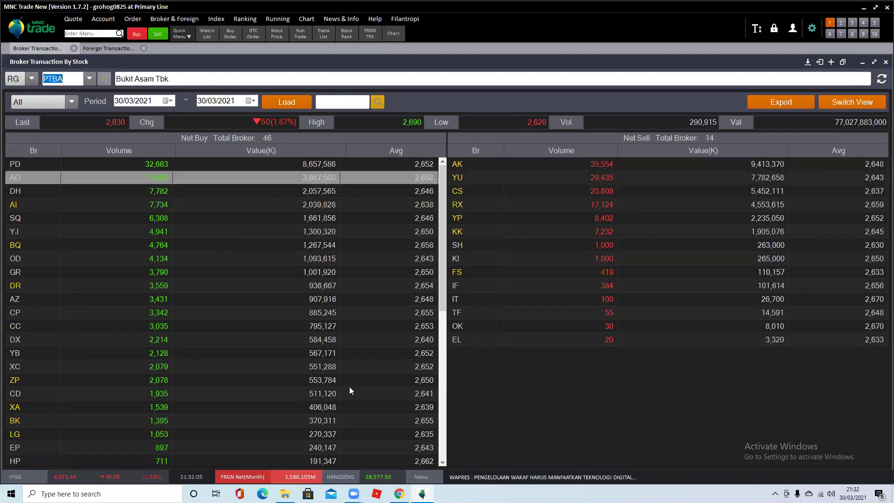
click(399, 494)
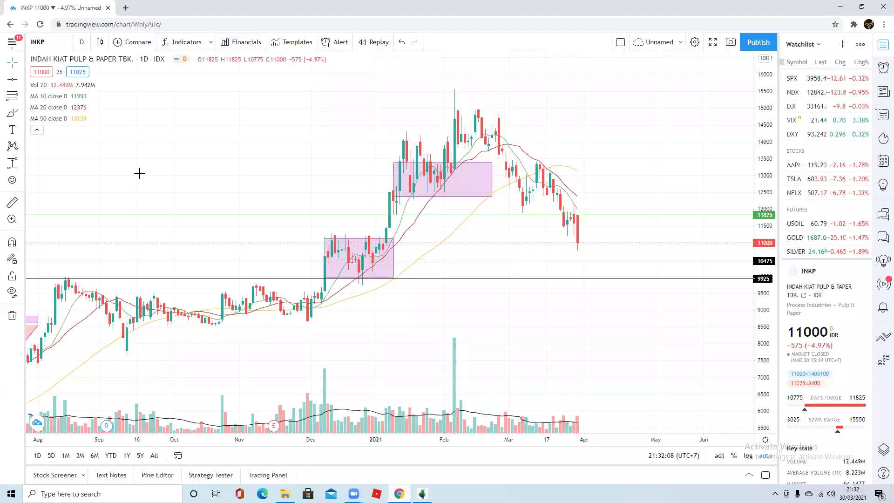
Chart IDX PTBA instead of INKP, showing its 2580 support line.
click(42, 47)
text(PTBA)
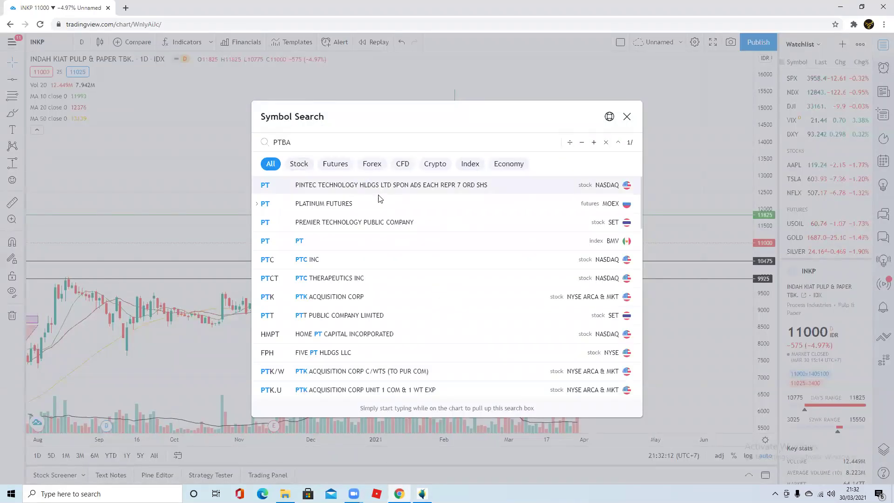
click(340, 183)
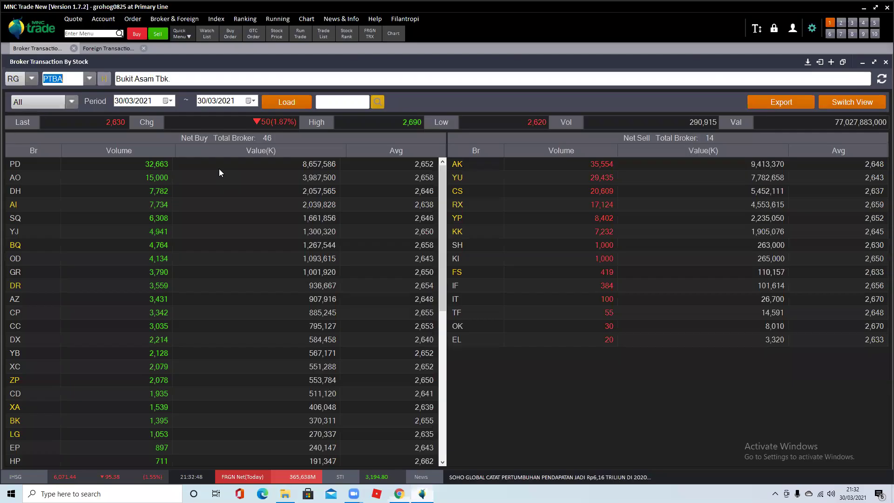
Load GIAA (Garuda Indonesia) into MNC Trade's foreign transaction table.
click(422, 493)
click(118, 49)
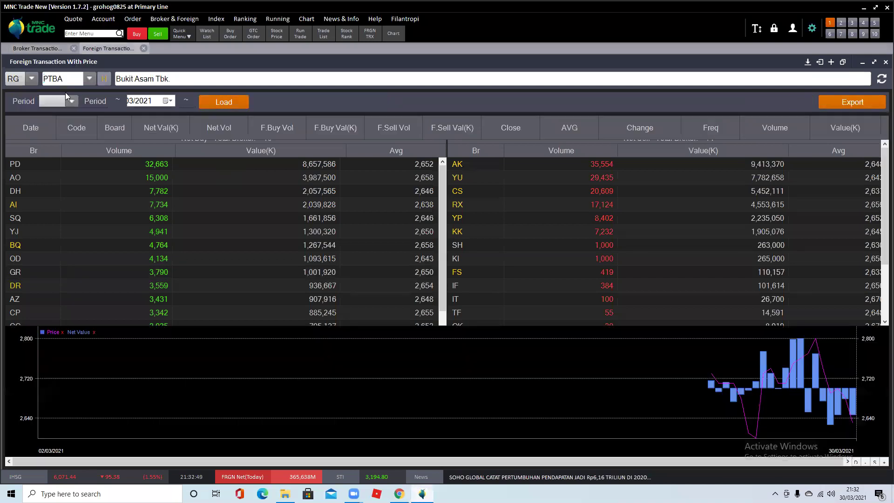
text(giaa)
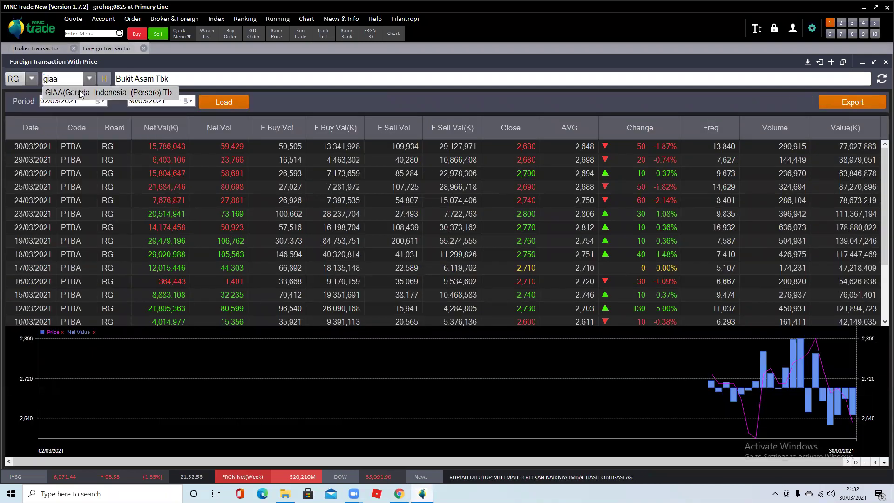
click(77, 92)
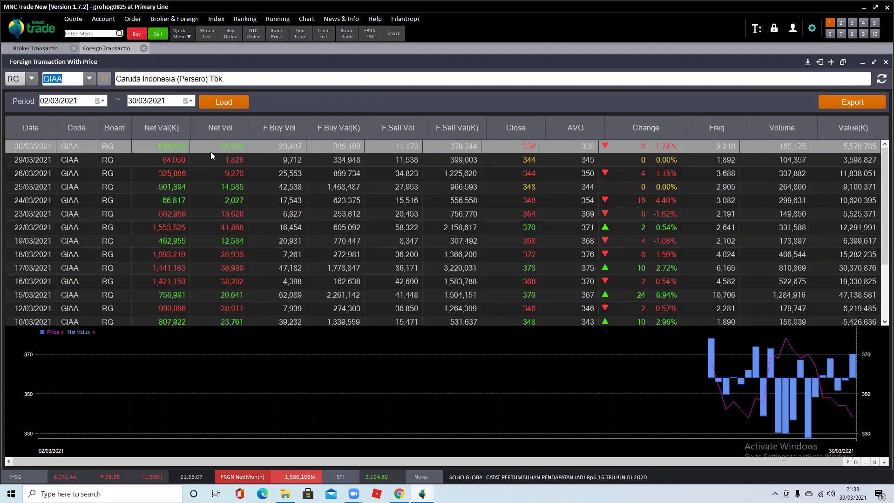
Load GIAA into the broker transaction table and select the AK broker row.
click(25, 48)
click(50, 84)
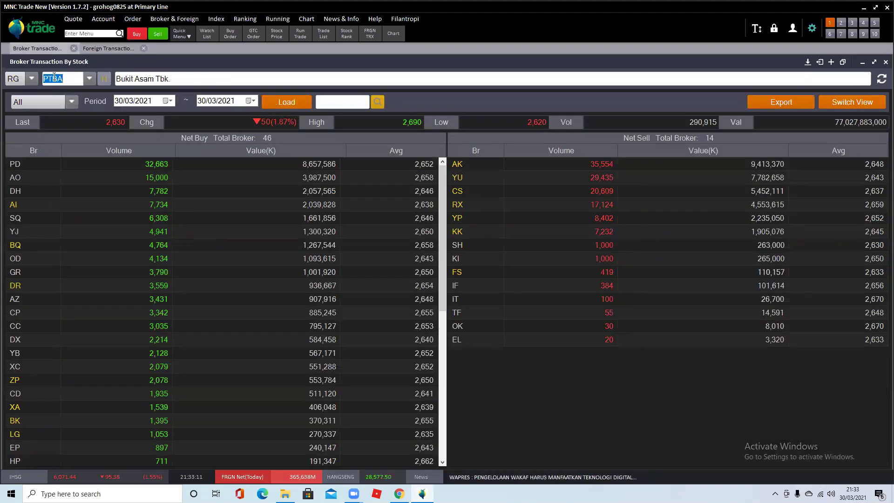
text(giaa)
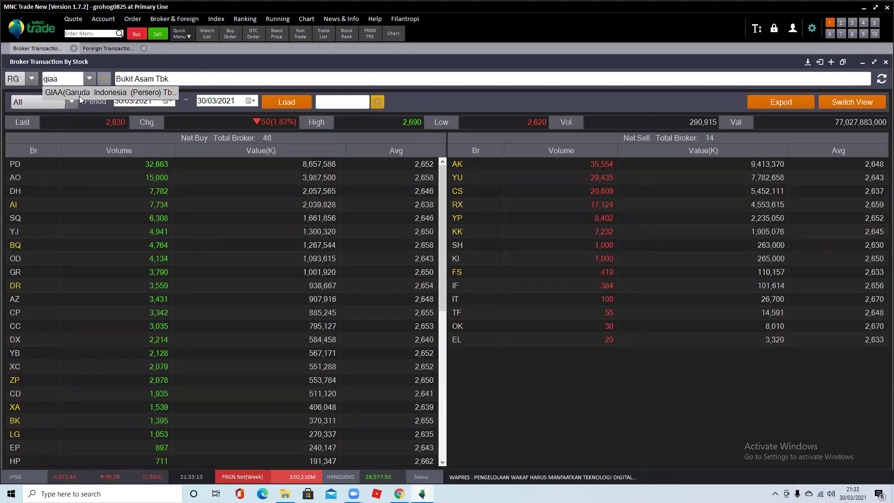
click(79, 96)
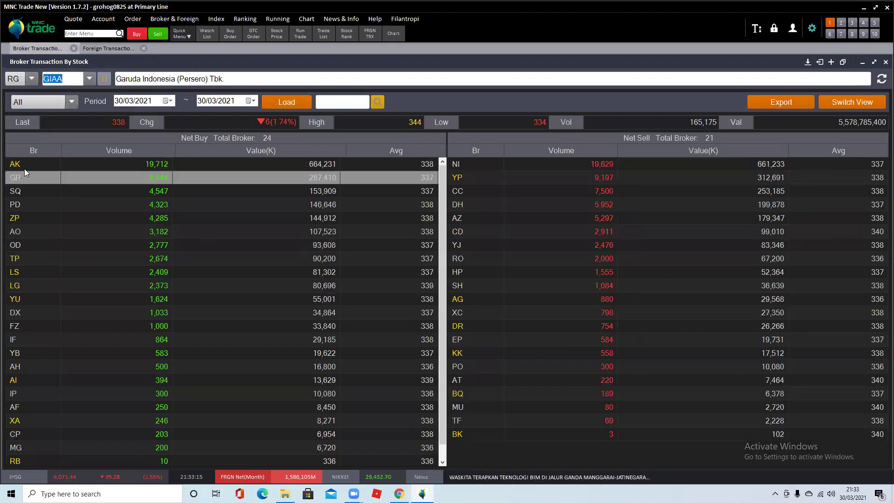
click(200, 162)
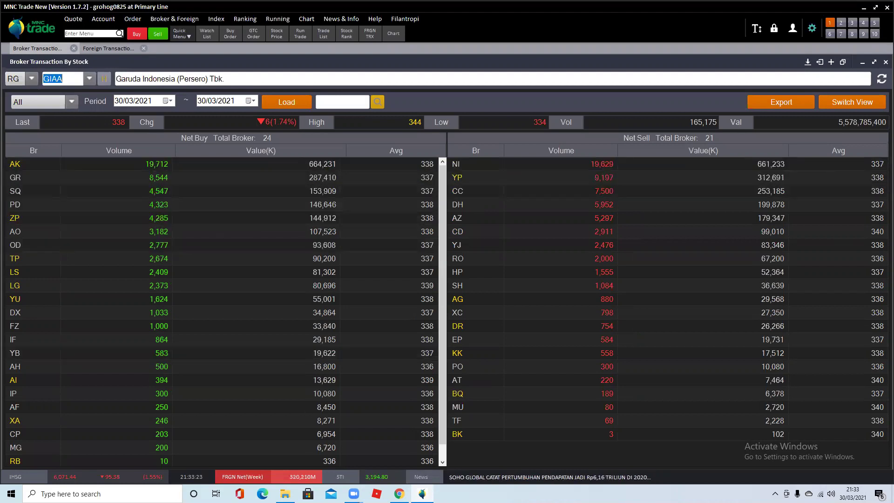
click(399, 494)
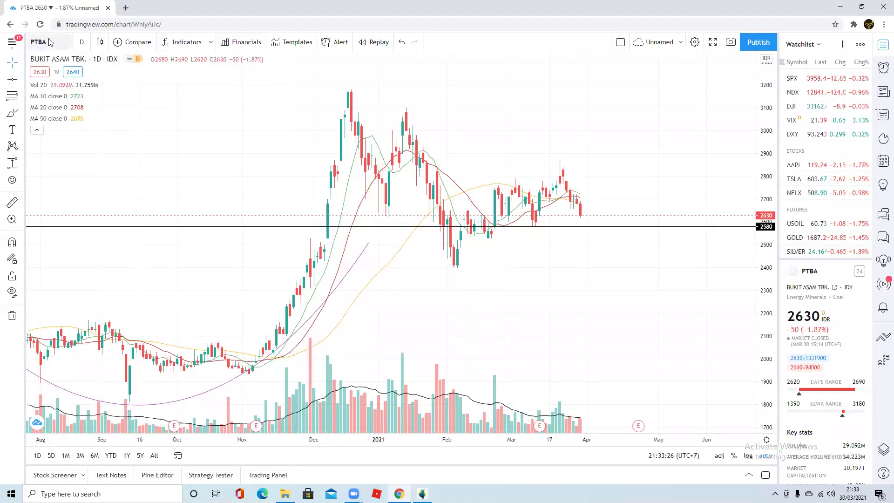
Replace PTBA with GIAA in Symbol Search to show Garuda Indonesia's daily chart.
click(46, 42)
key(BackSpace)
key(BackSpace)
key(BackSpace)
text(GIAA)
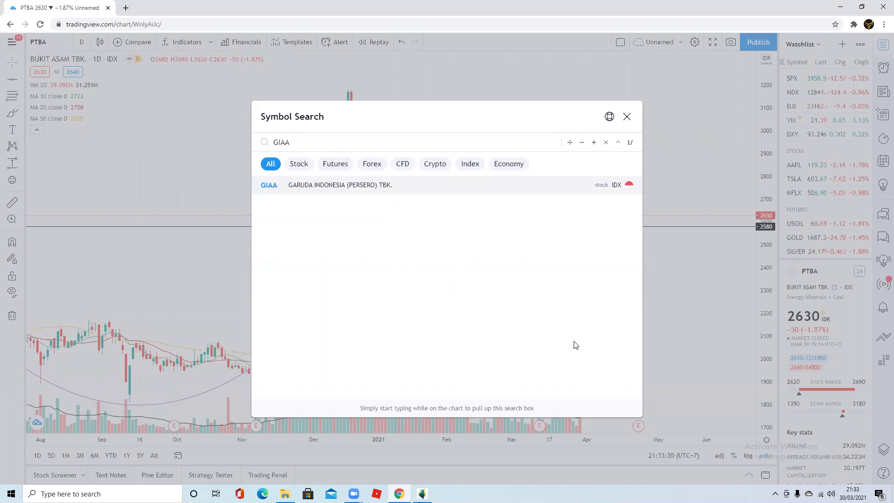
key(Return)
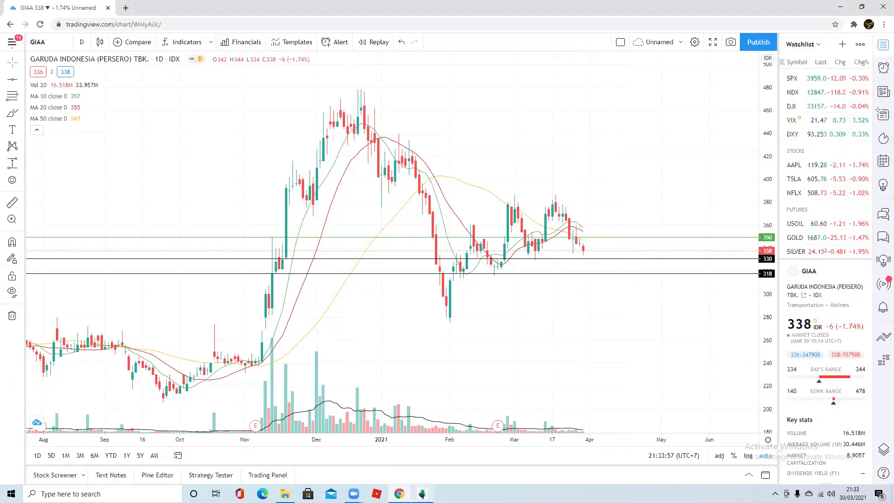
click(422, 494)
Replace GIAA with BRIS in the foreign transaction table.
click(117, 48)
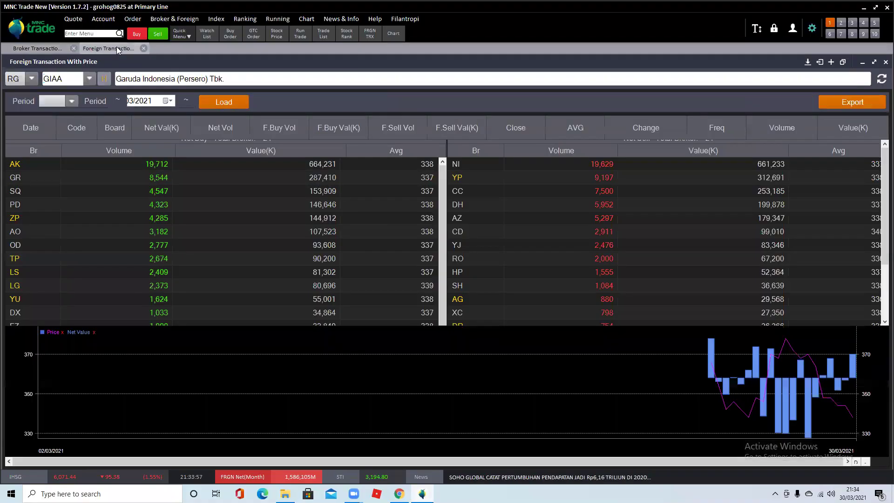
double_click(62, 78)
text(BRIS)
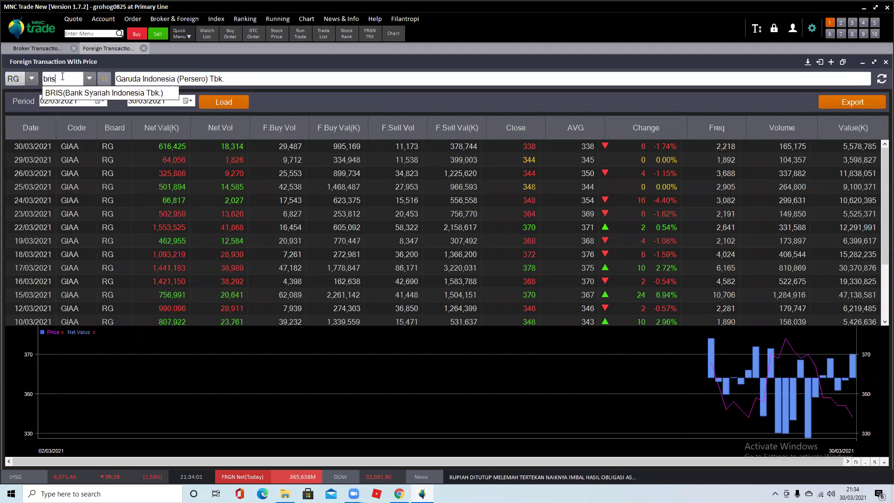
click(104, 89)
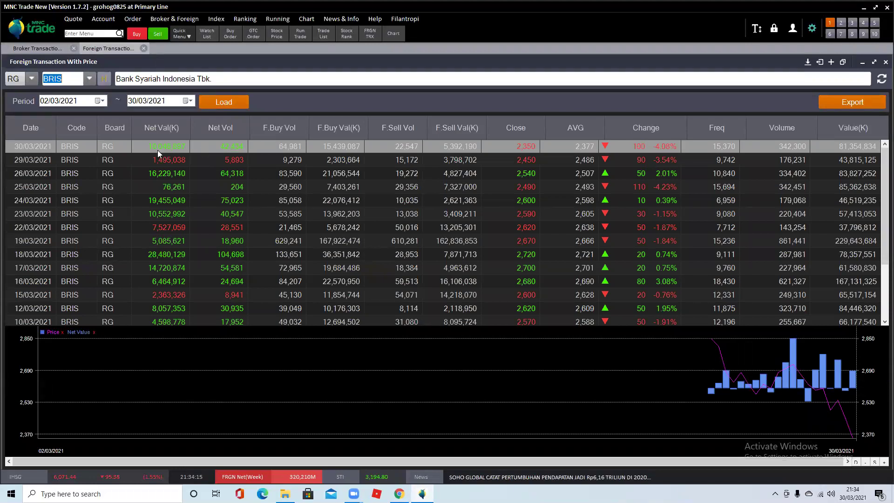
Replace GIAA with BRIS (Bank Syariah Indonesia) in the broker transaction table.
click(45, 47)
double_click(60, 80)
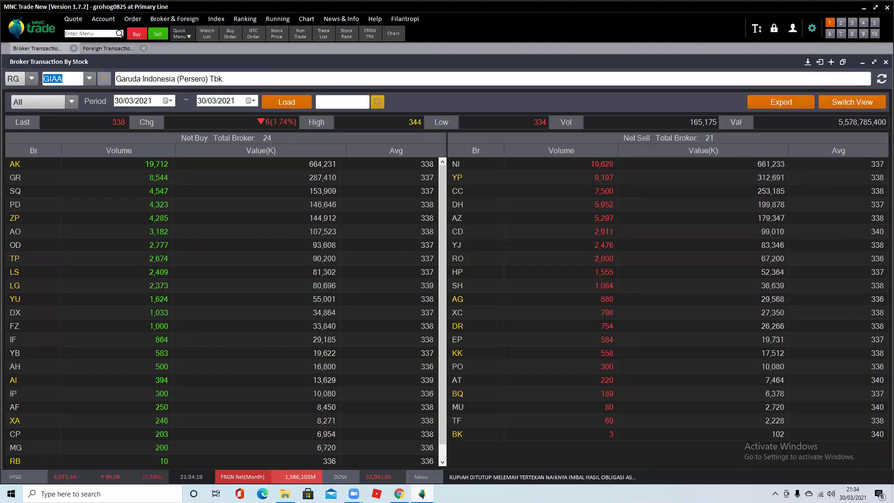
text(bris)
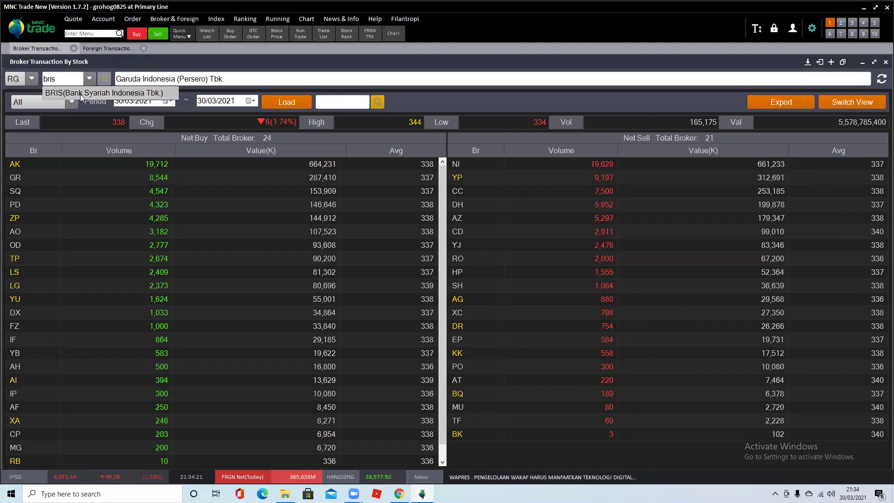
click(82, 94)
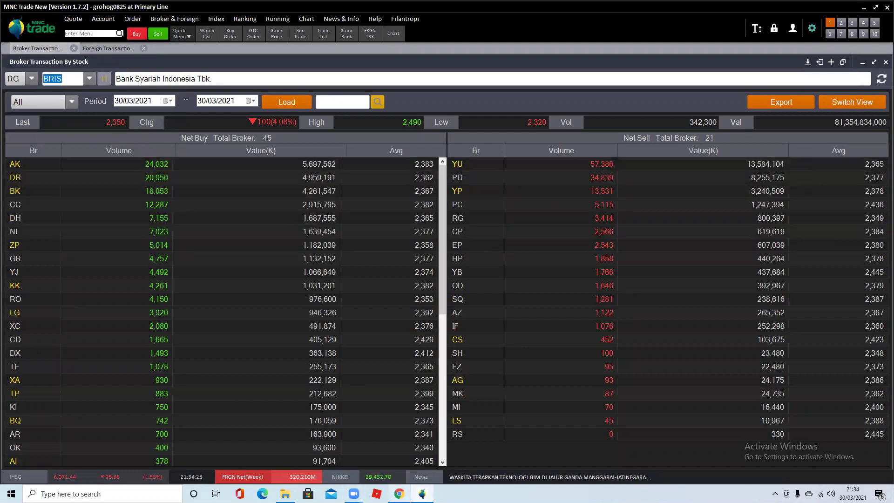
key(alt+Tab)
Search for BRIS and load the Bank Syariah Indonesia daily chart.
click(63, 43)
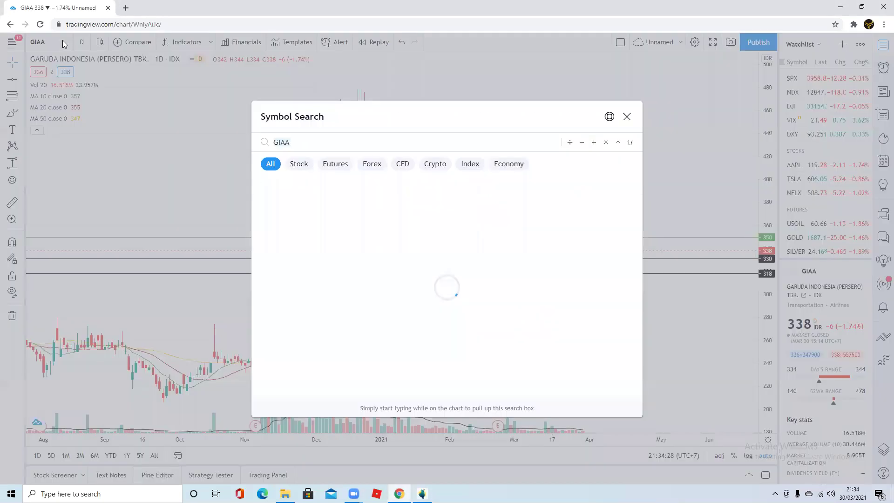
text(BRIS)
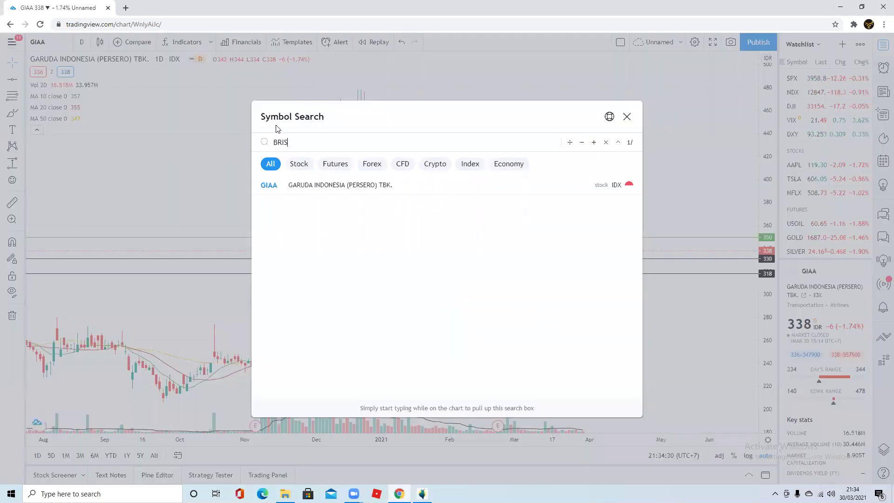
key(Return)
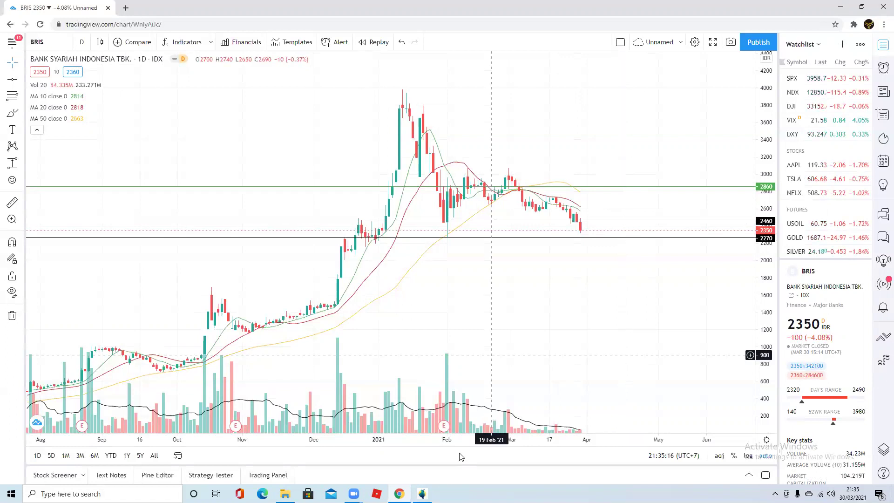
Load WSKT (Waskita Karya) into the foreign transaction table.
click(421, 494)
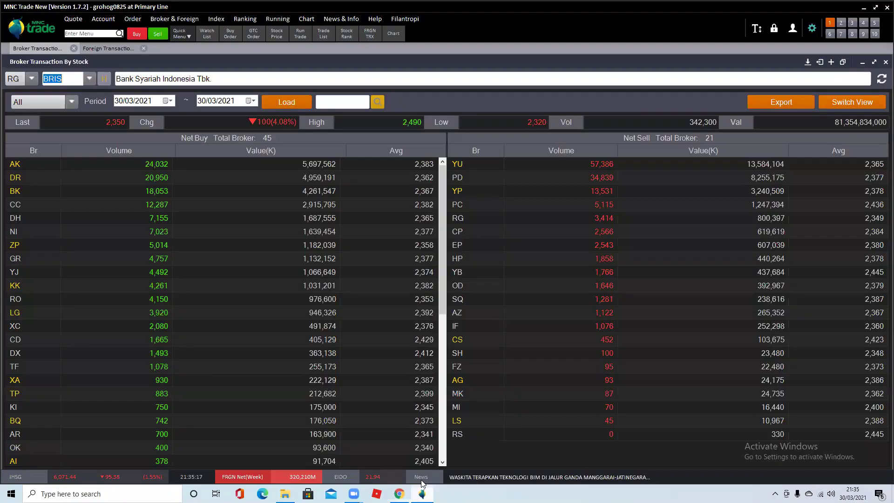
click(111, 51)
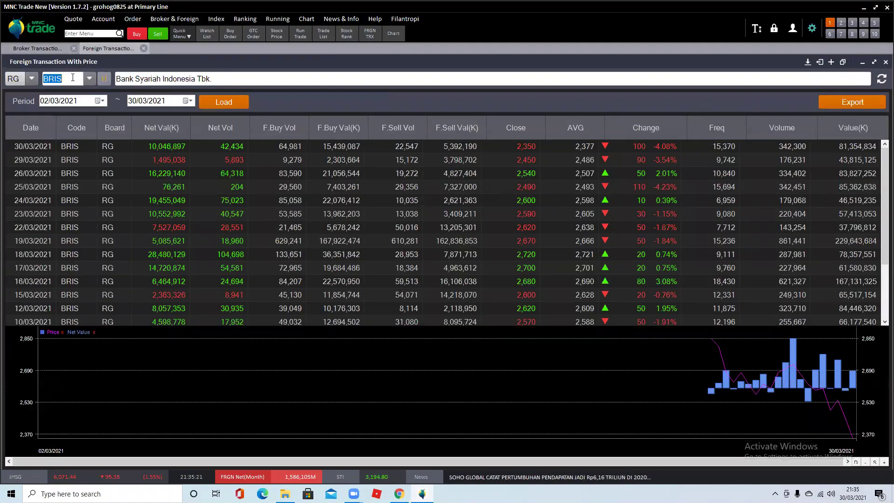
text(wskt)
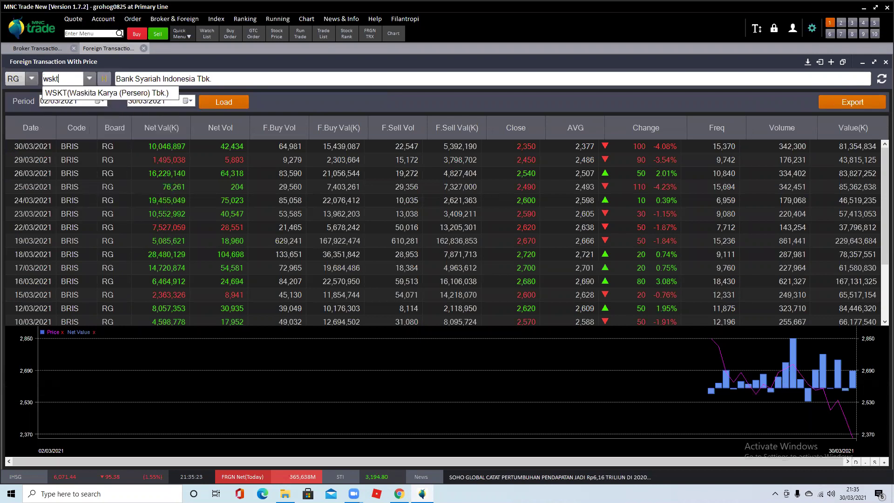
click(93, 97)
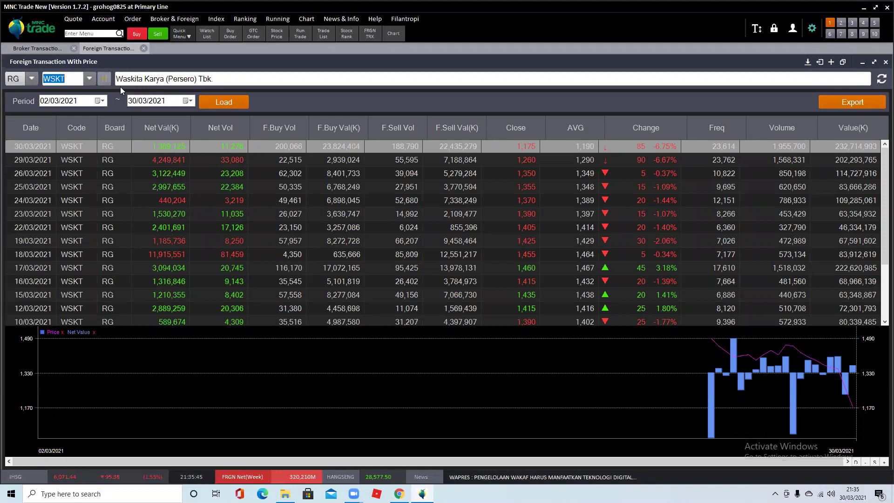
Replace BRIS with WSKT in the broker table and inspect the YP, CC and PD rows.
click(48, 45)
click(48, 45)
click(50, 79)
text(wskt)
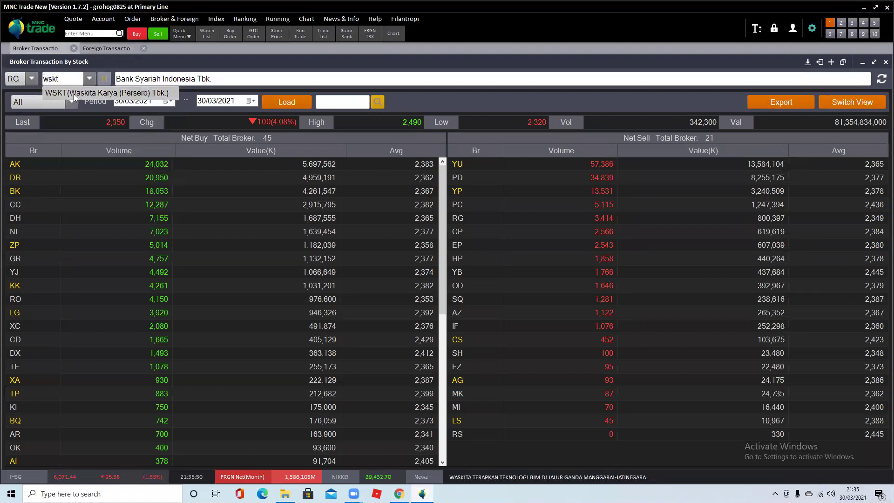
key(Return)
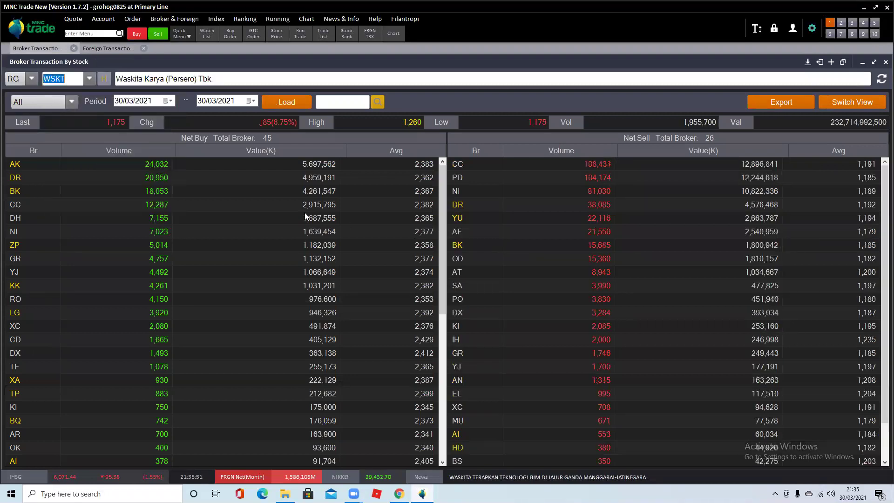
click(245, 162)
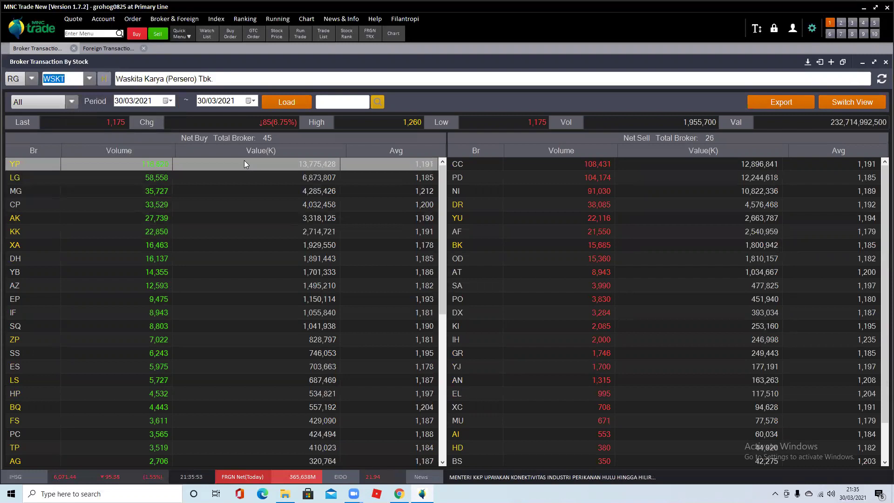
click(461, 163)
click(591, 178)
Enter WSKT in TradingView's Symbol Search, listing Waskita Karya (Persero) Tbk. on IDX.
click(399, 494)
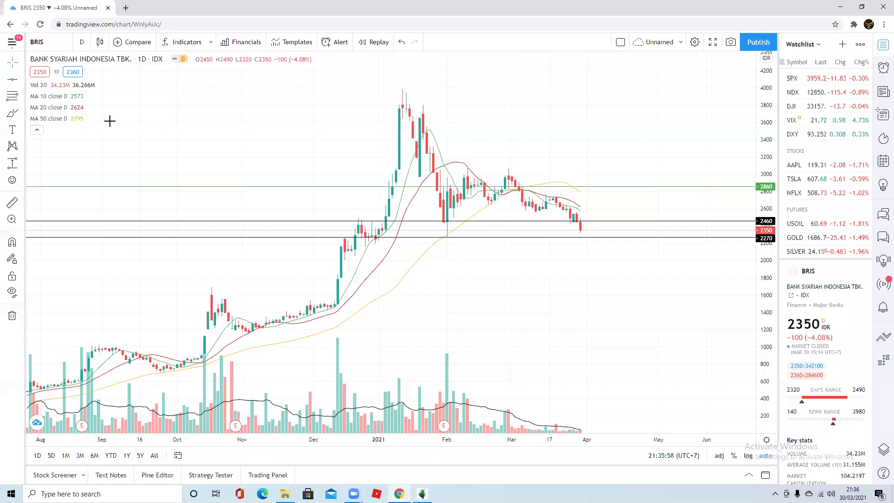
click(51, 47)
text(WSKT)
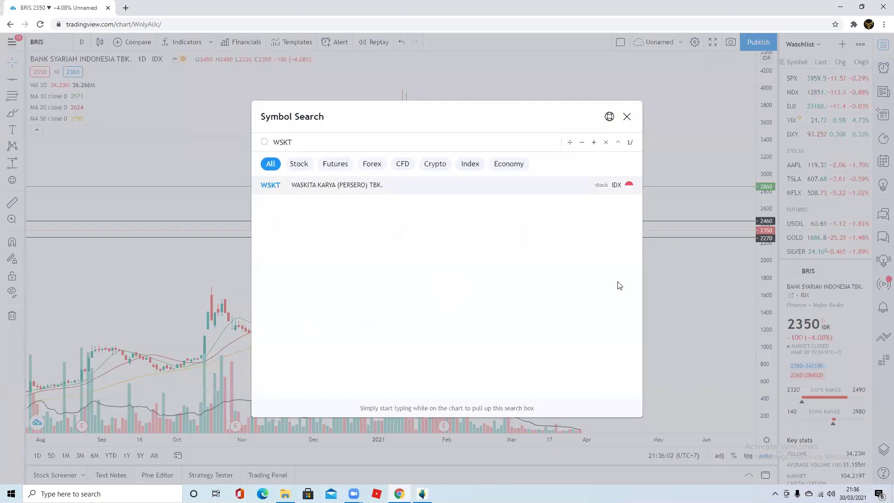
key(Return)
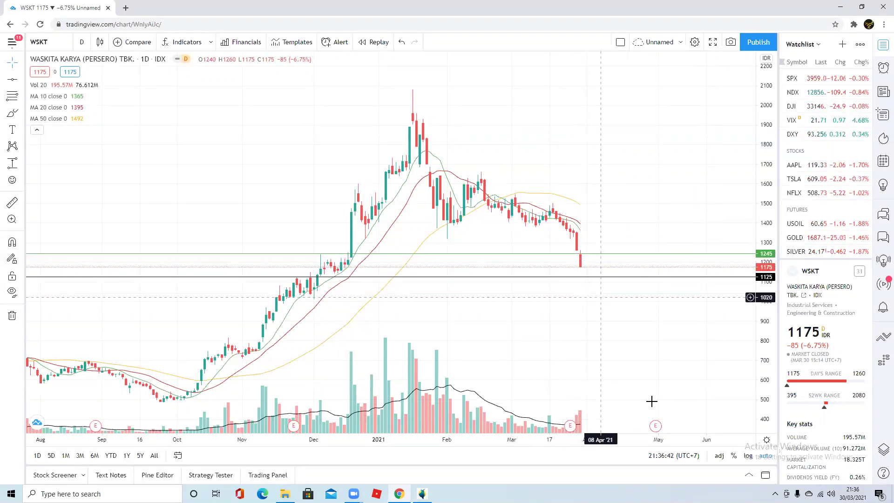
Place a horizontal line at price 1020 on the WSKT chart and colour it black.
click(13, 82)
click(664, 277)
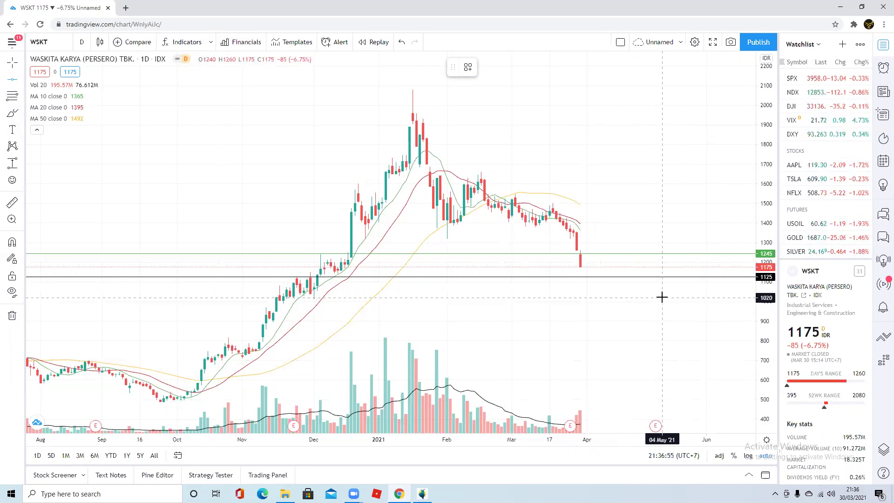
click(661, 296)
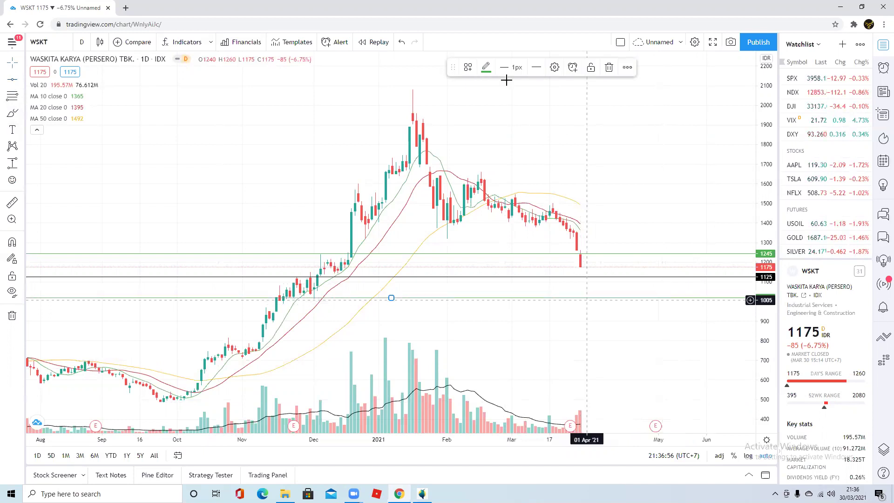
click(486, 68)
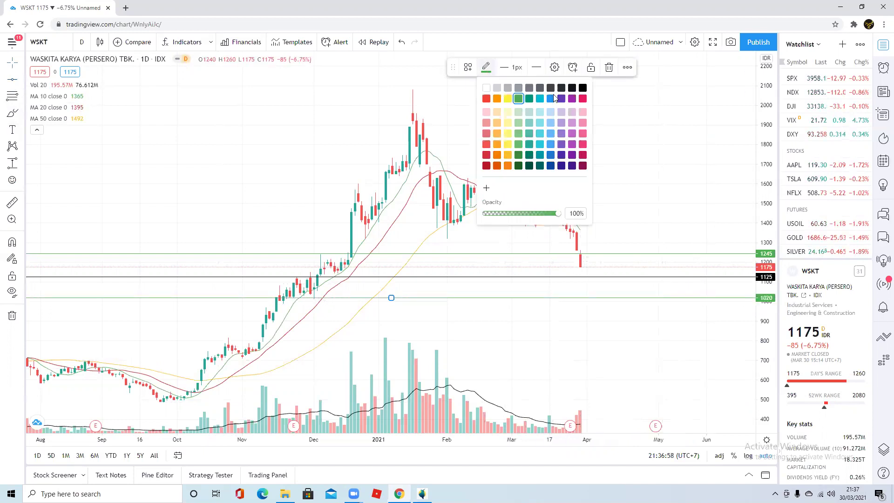
click(581, 87)
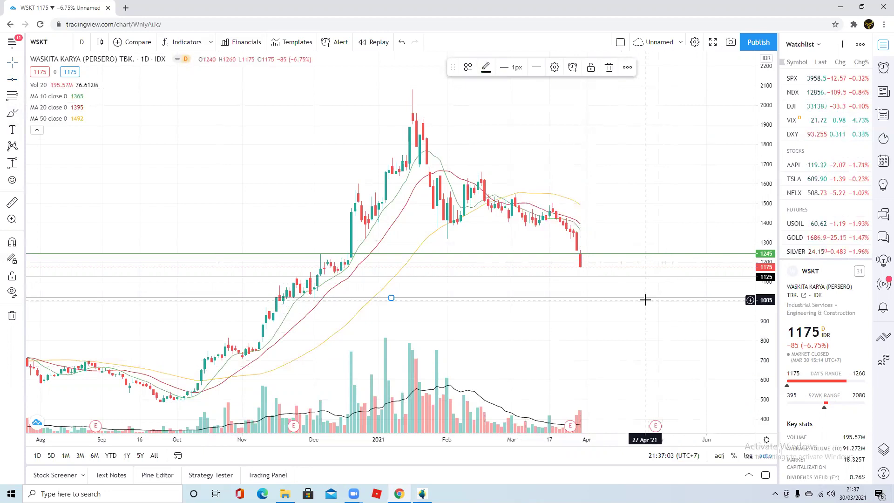
click(55, 43)
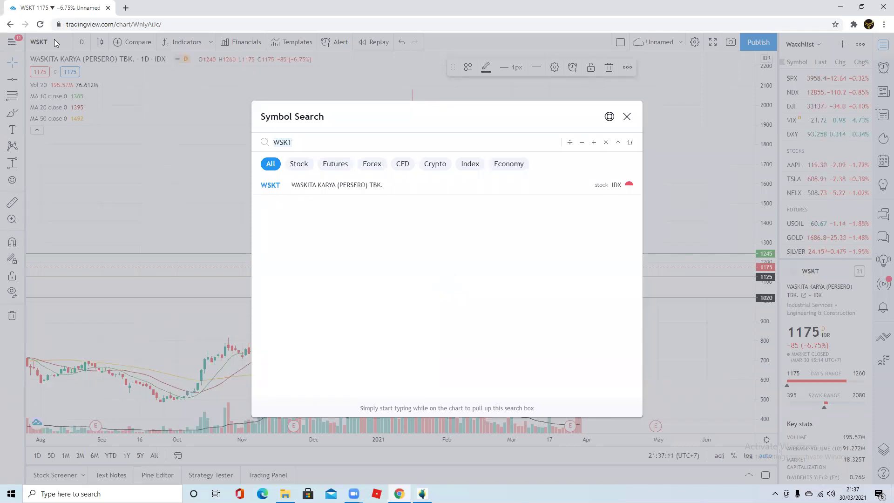
Load PGAS into the foreign transaction table and highlight its 29/03/2021 row.
click(422, 493)
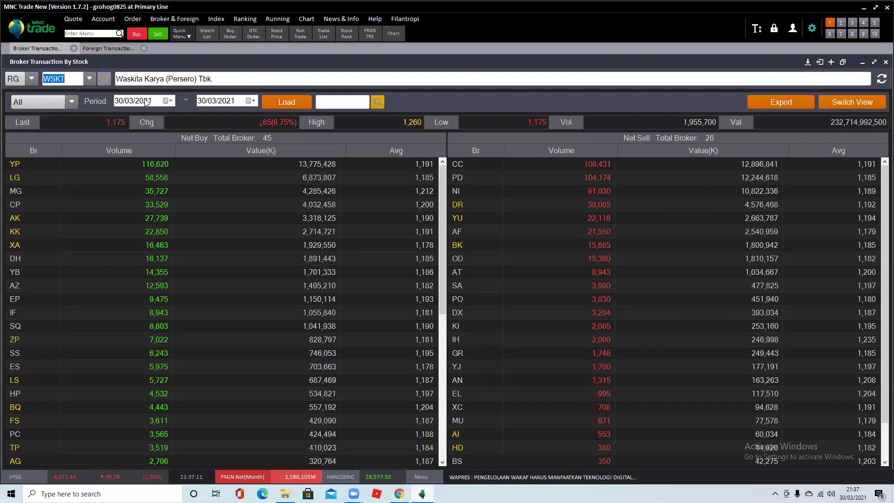
click(109, 50)
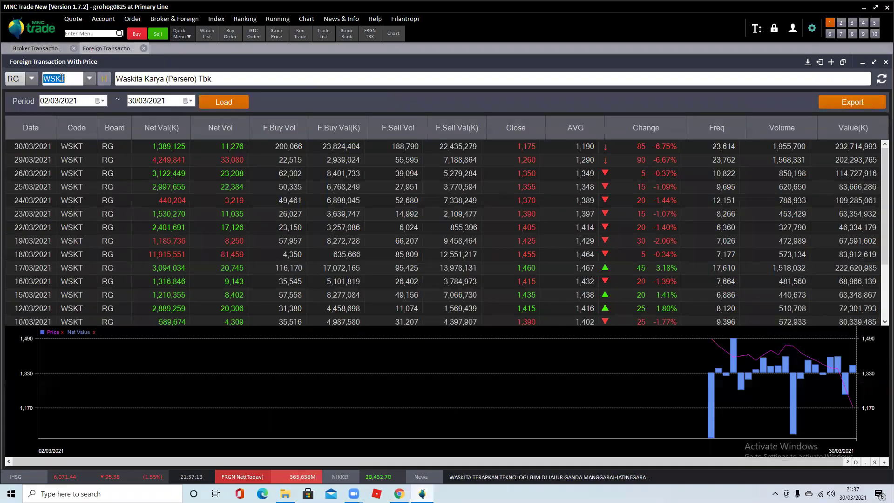
text(pgas)
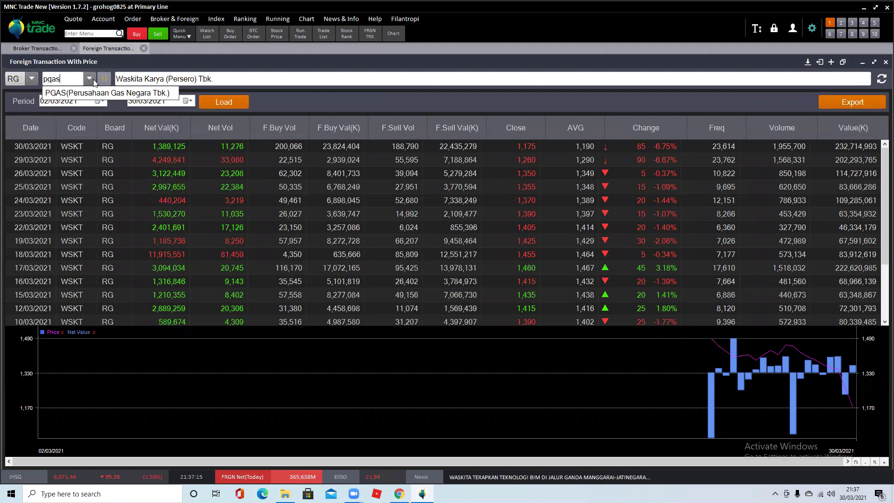
click(103, 92)
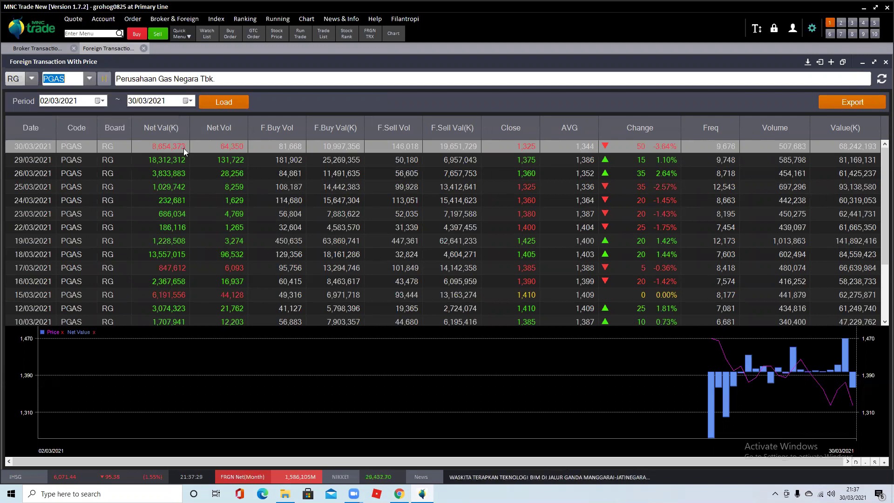
click(183, 159)
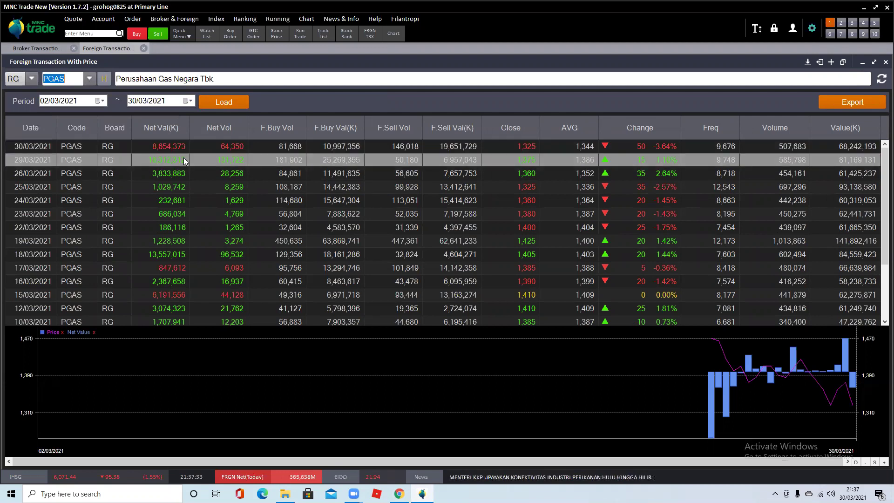
Load PGAS into the broker net buy/net sell tables.
click(22, 49)
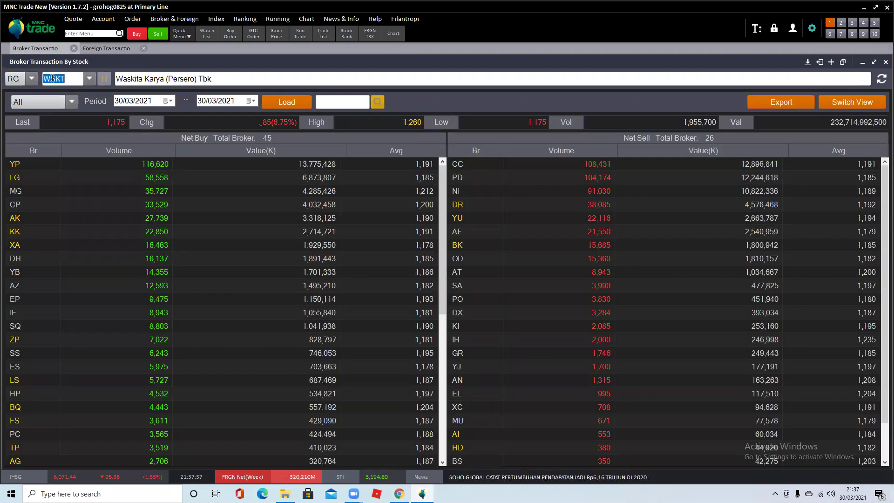
text(pgas)
click(75, 91)
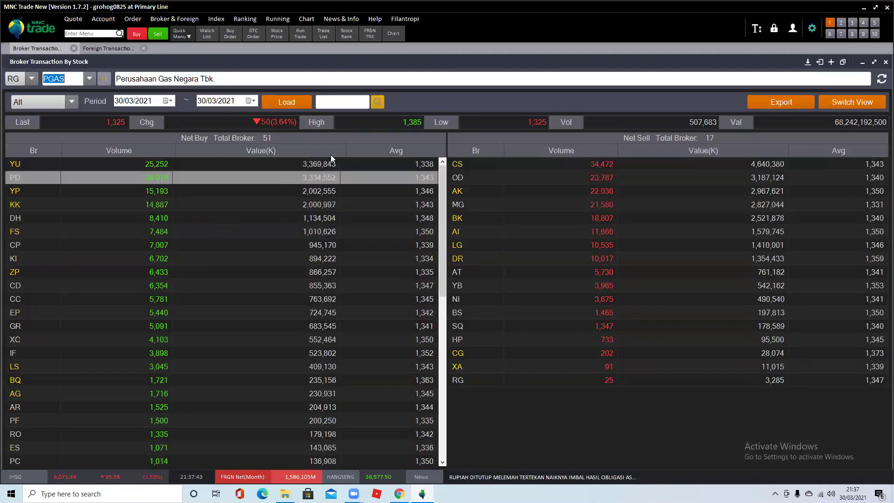
Open the PGAS daily chart in TradingView.
key(alt+Tab)
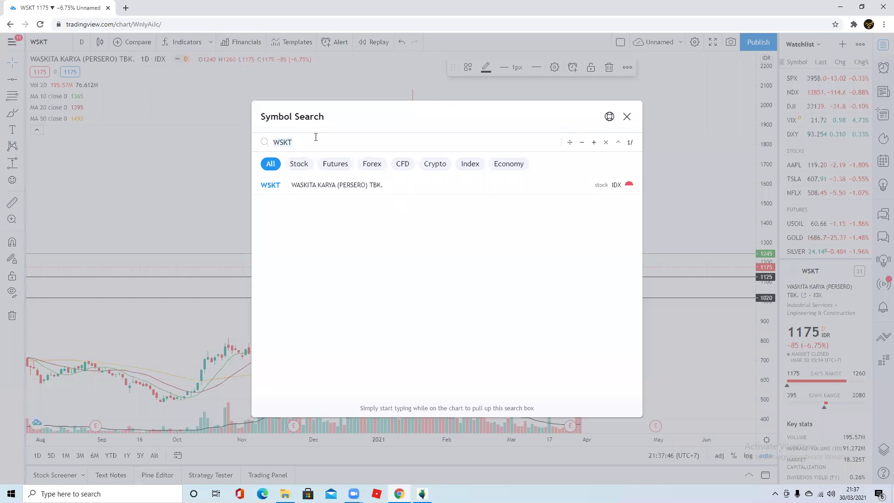
text(PGAS)
click(337, 187)
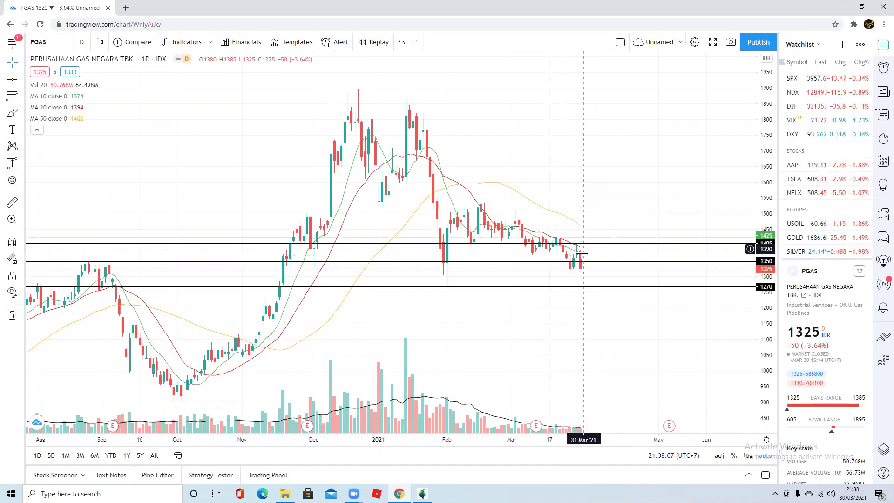
Move the support line sitting near 1345 up to exactly 1350.
click(630, 262)
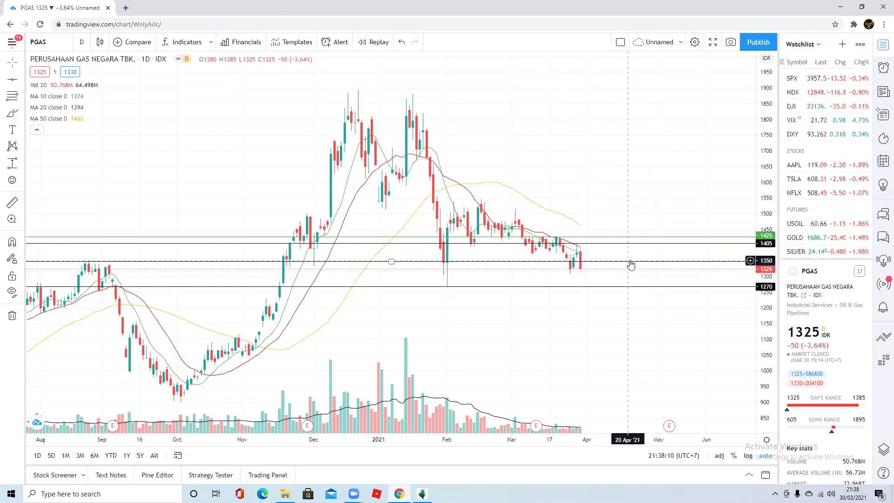
click(646, 287)
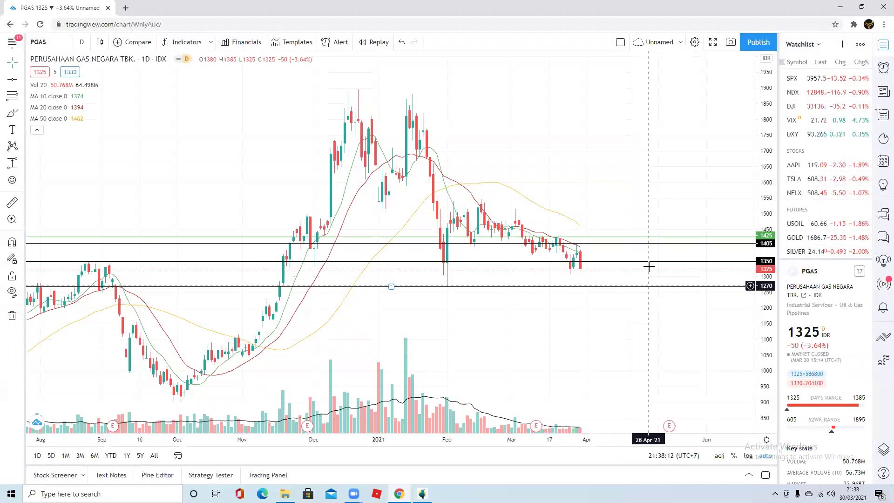
click(650, 261)
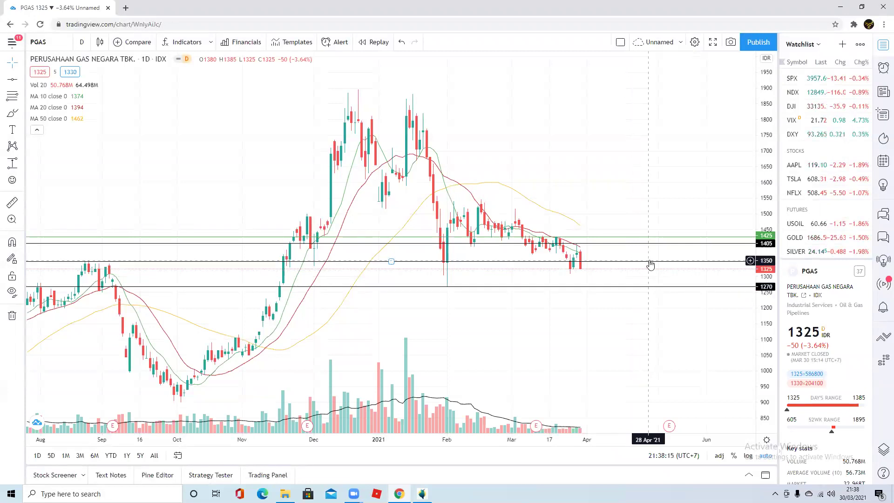
click(644, 353)
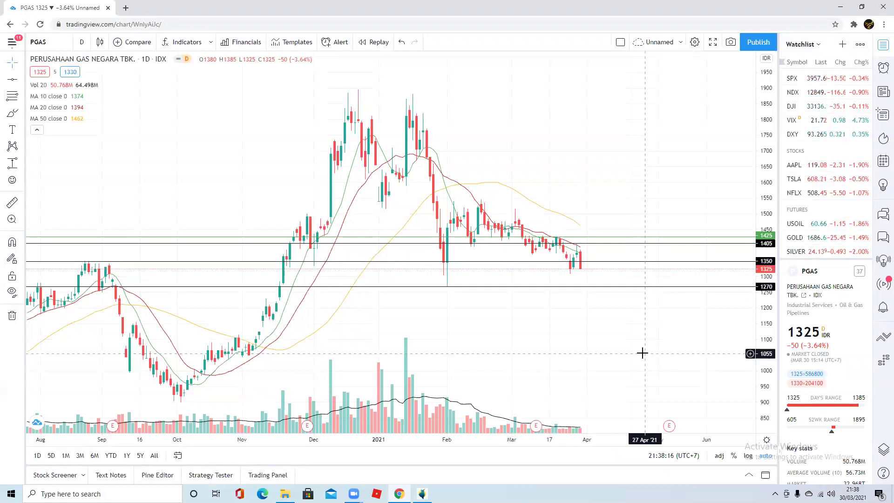
click(623, 289)
click(624, 279)
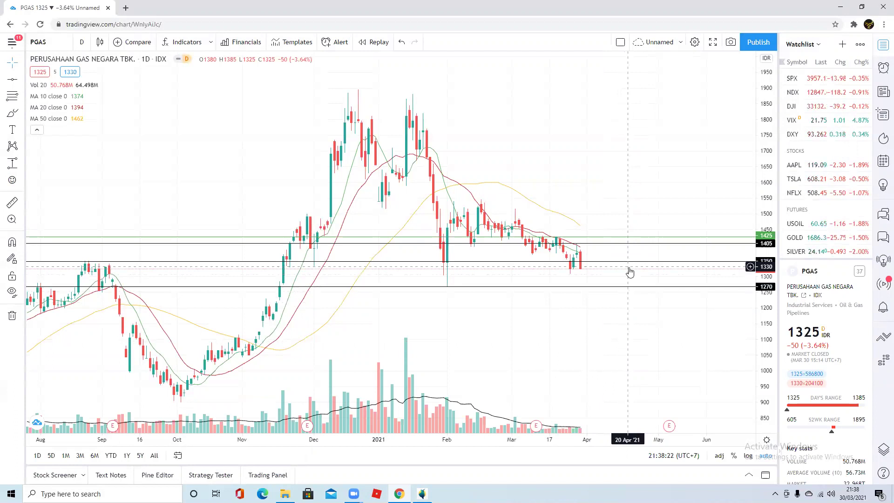
click(628, 263)
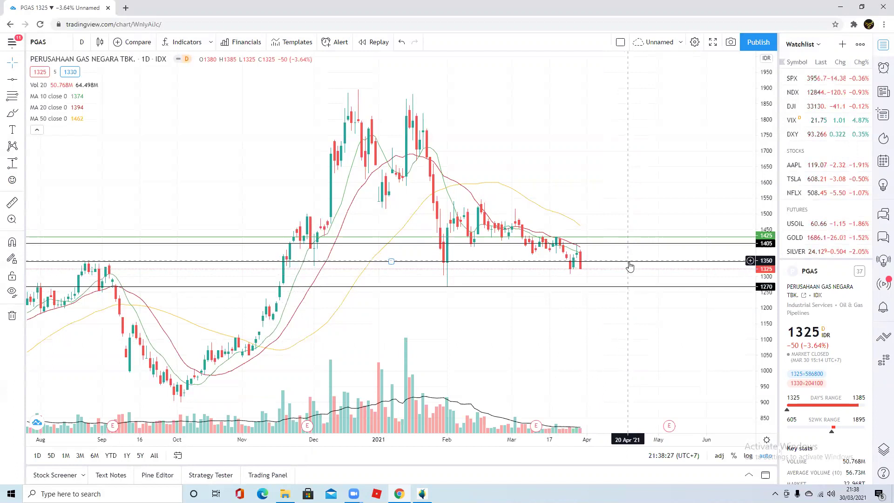
click(601, 375)
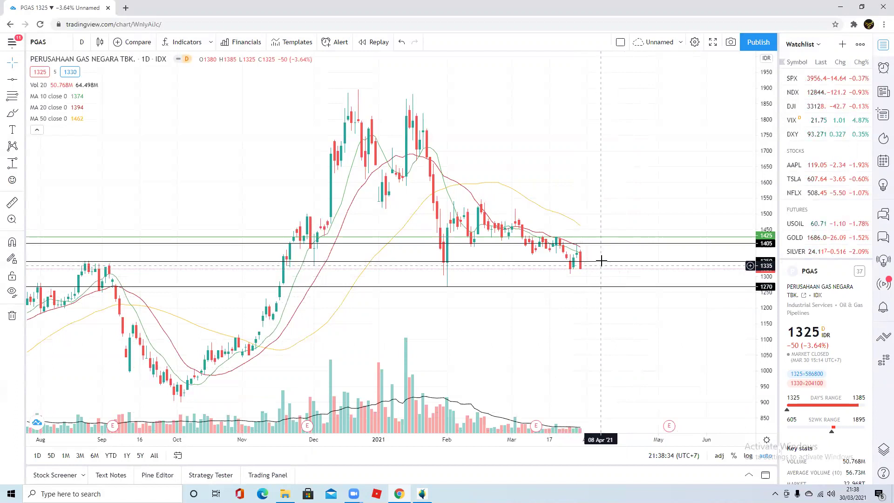
click(593, 262)
drag(592, 262, 499, 259)
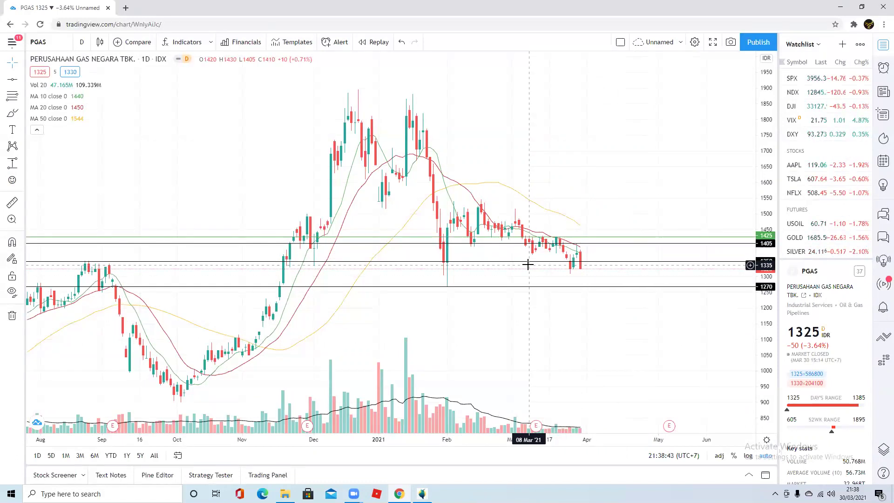
mouse_move(422, 494)
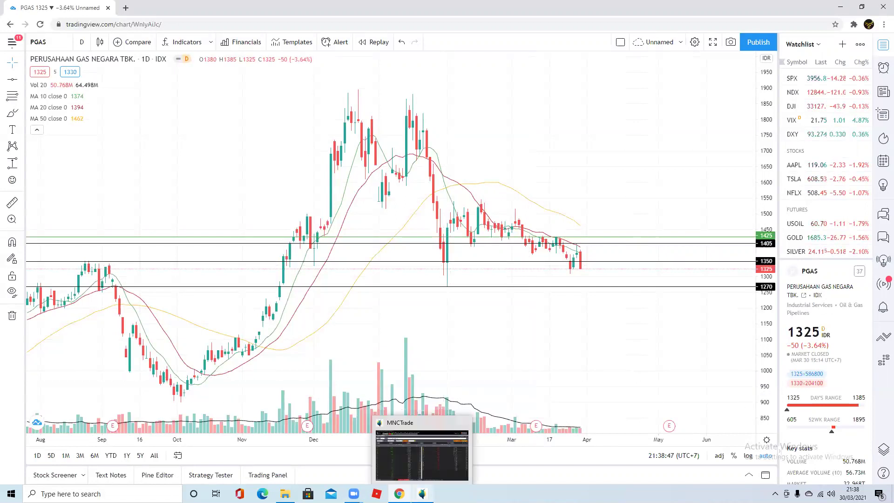
Load ELSA (Elnusa) into the foreign transaction table and enter elsa in the broker code field.
click(422, 454)
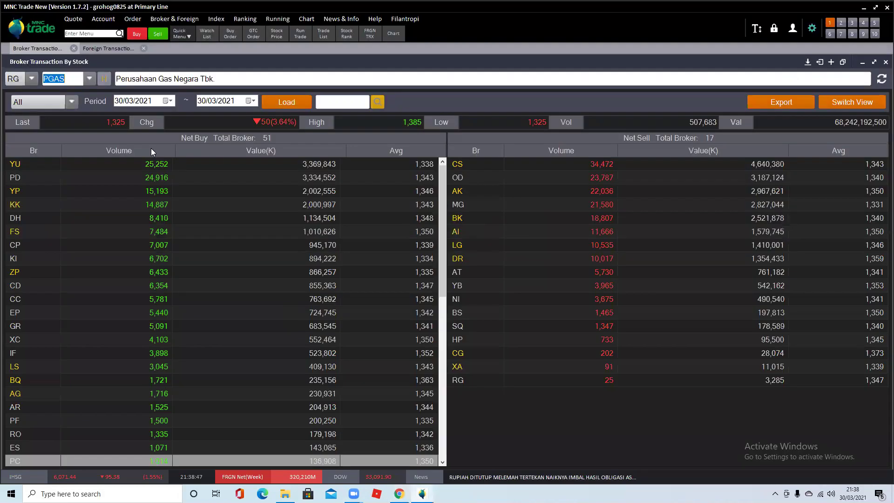
click(113, 49)
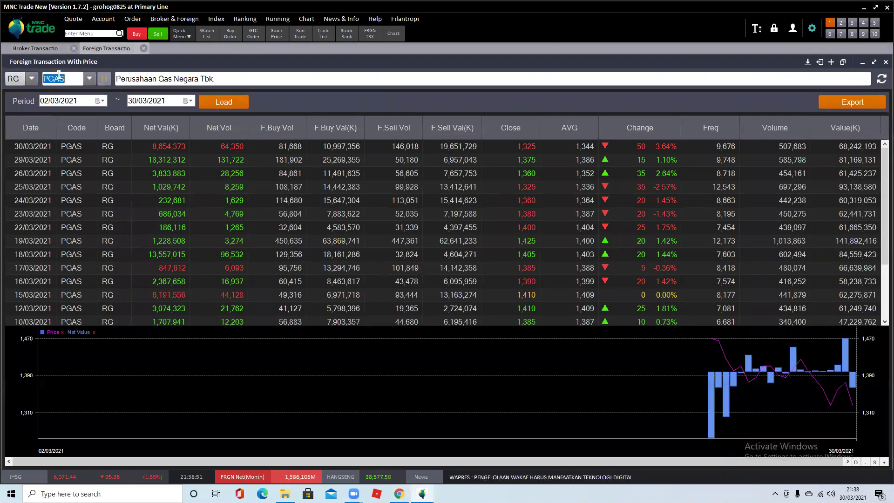
text(elsa)
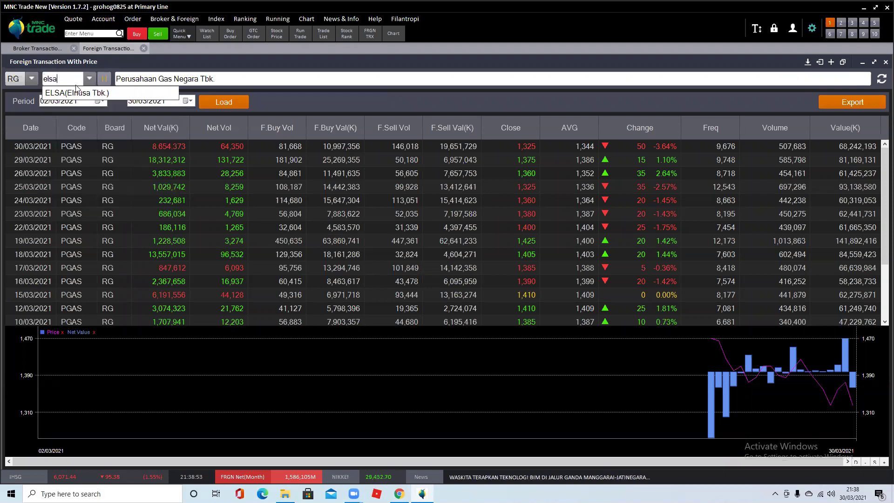
click(81, 94)
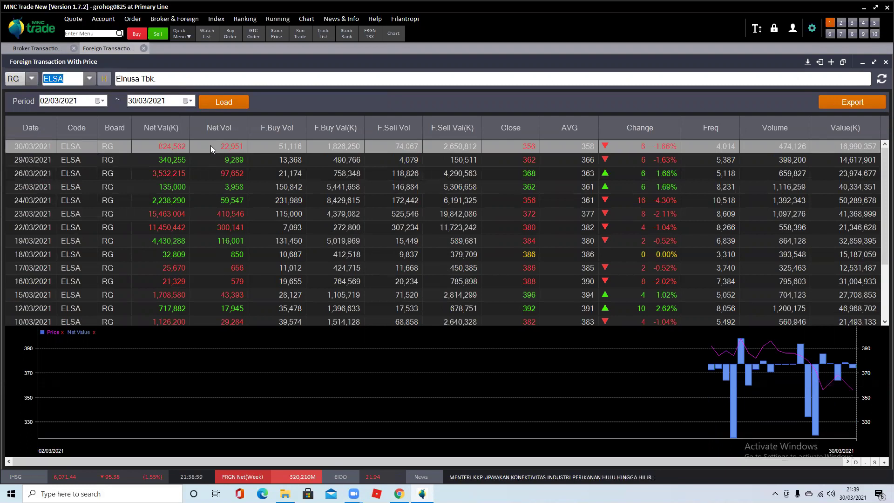
click(40, 50)
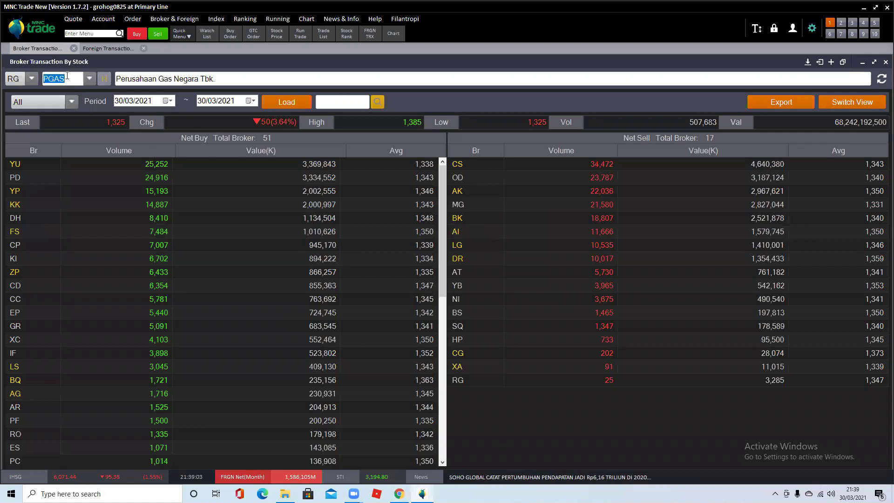
text(elsa)
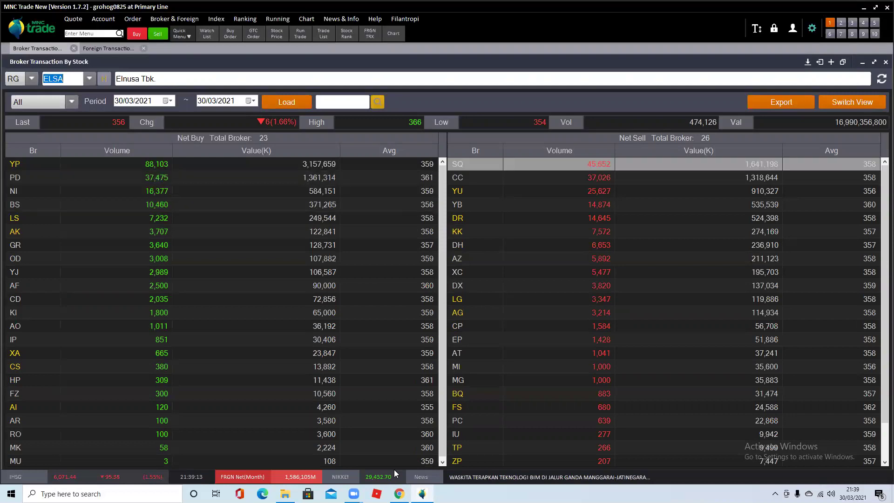
Switch the TradingView daily chart to ELSA (Elnusa Tbk, IDX), showing its 380 and 348 levels.
click(399, 493)
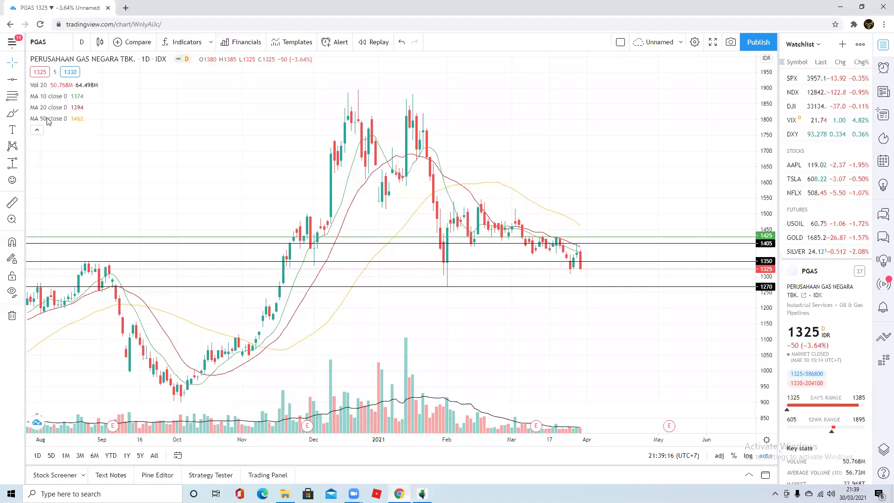
click(49, 45)
text(ELSA)
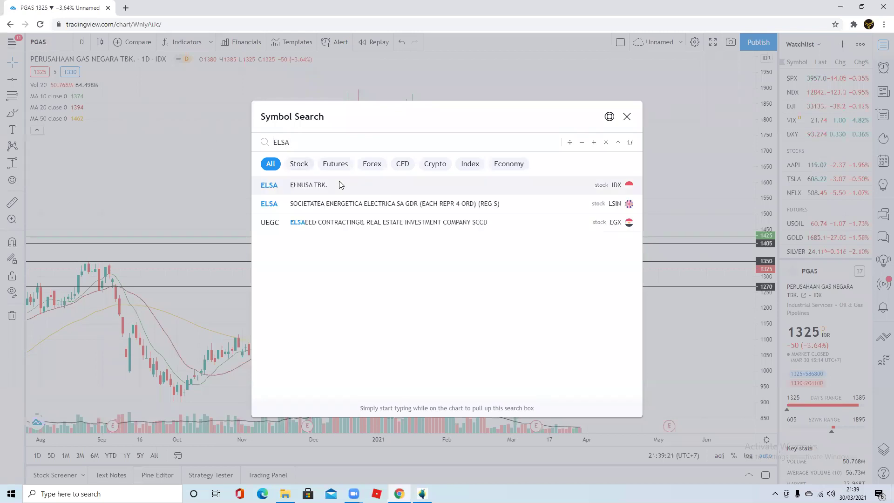
click(327, 177)
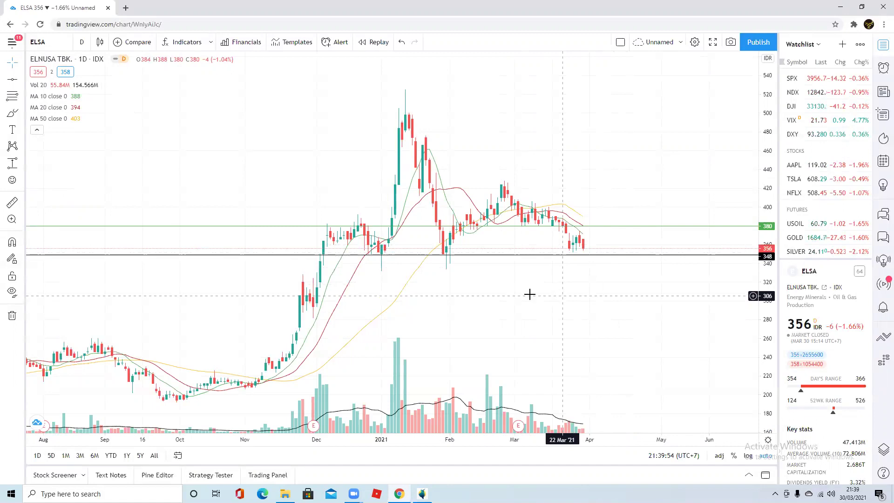
Load EXCL (XL Axiata) into the Foreign Transaction With Price table.
key(alt+Tab)
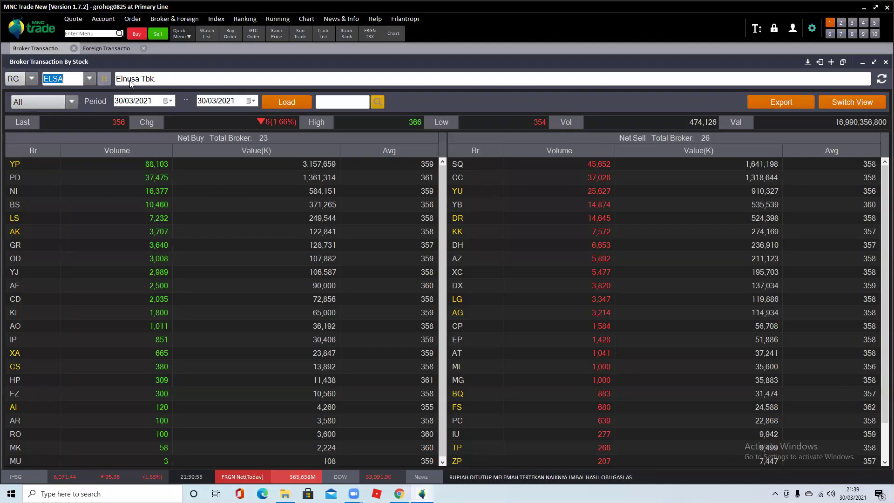
click(109, 48)
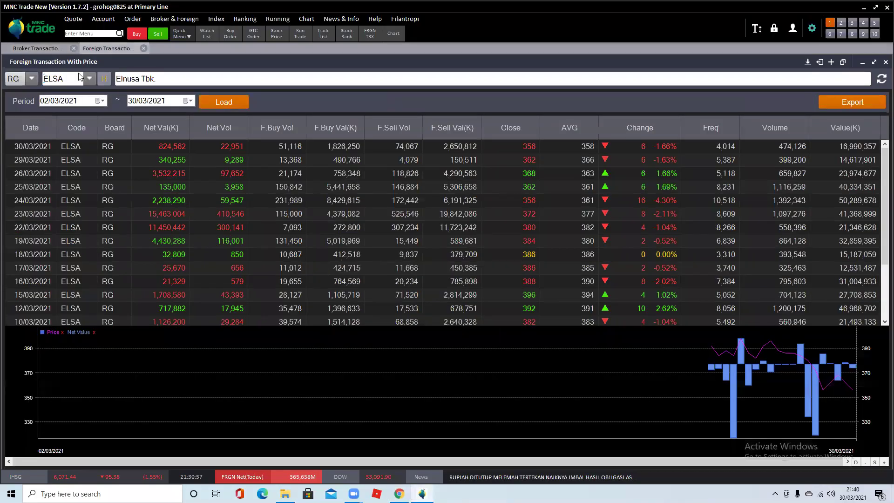
click(77, 77)
text(exc)
key(Return)
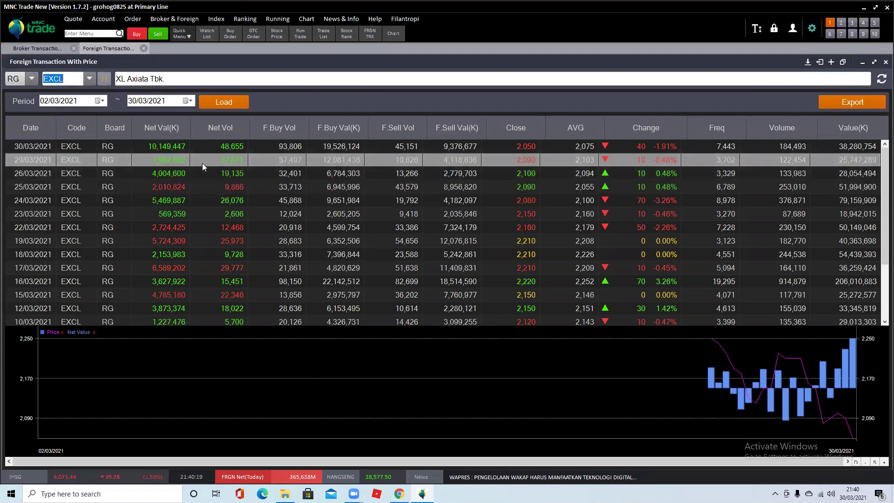
Load EXCL into the Broker Transaction By Stock net buy/net sell tables.
click(33, 49)
click(53, 77)
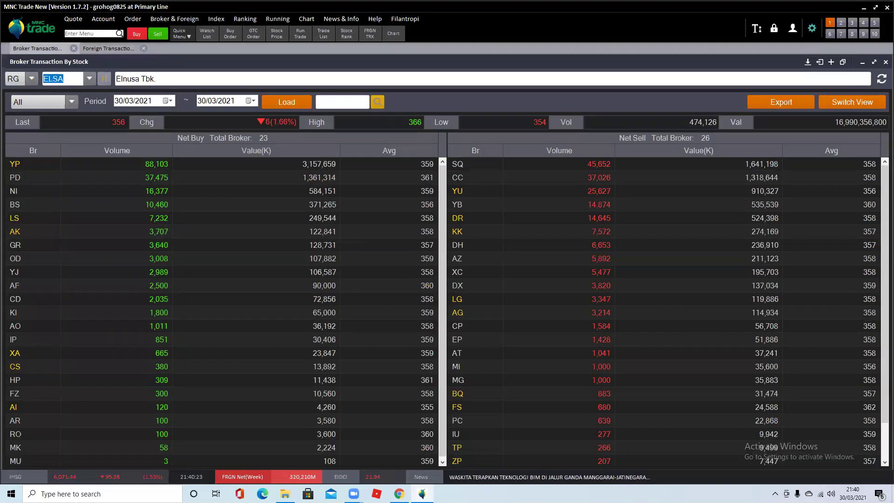
text(excl)
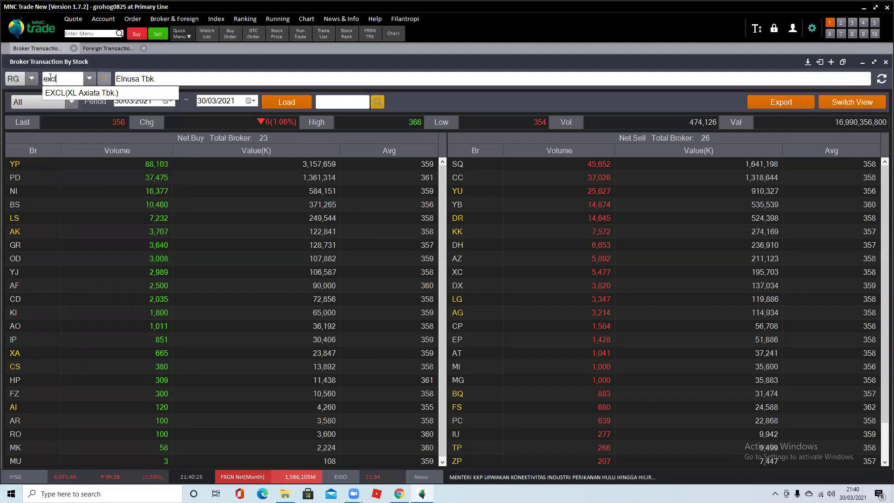
click(65, 92)
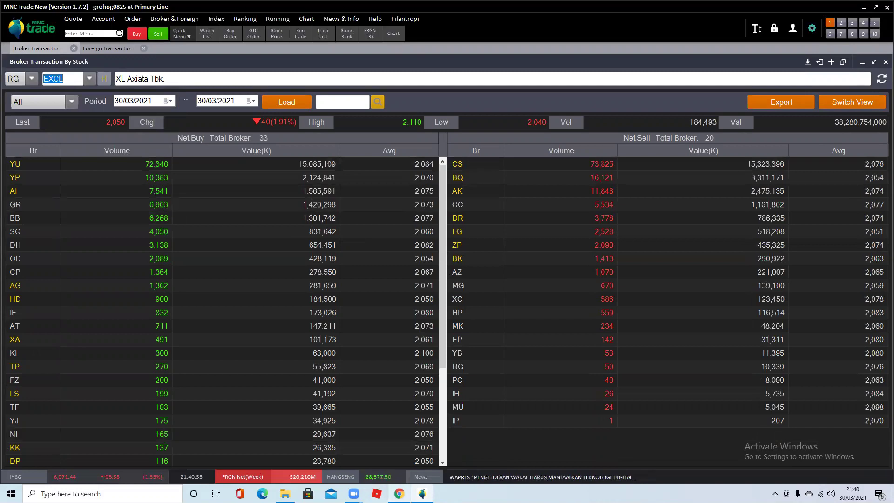
Switch the TradingView daily chart to EXCL (XL Axiata Tbk, IDX).
key(alt+Tab)
click(58, 46)
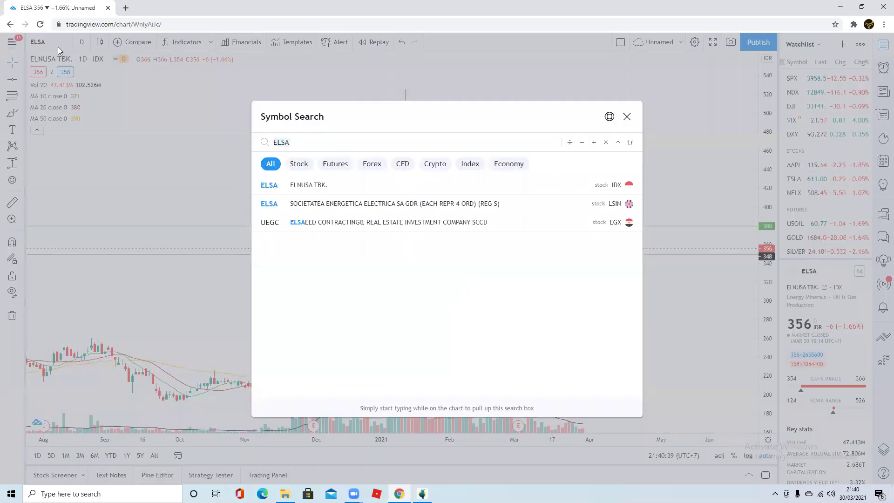
text(CL)
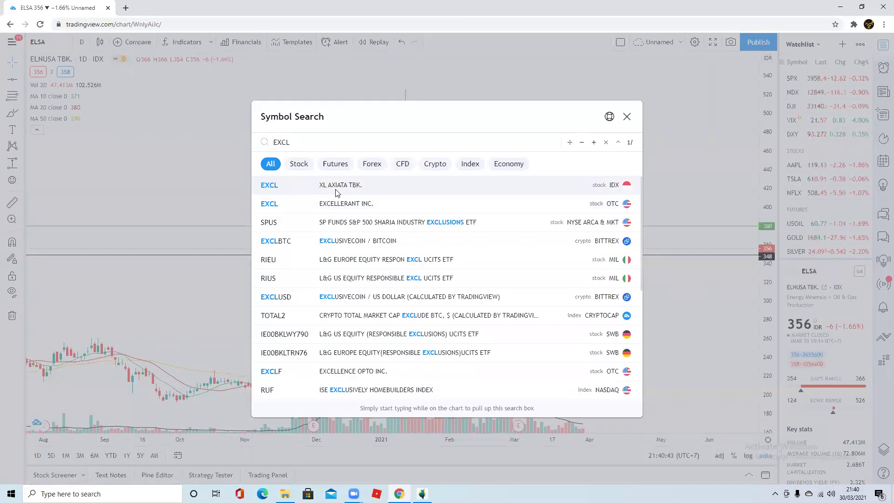
click(337, 187)
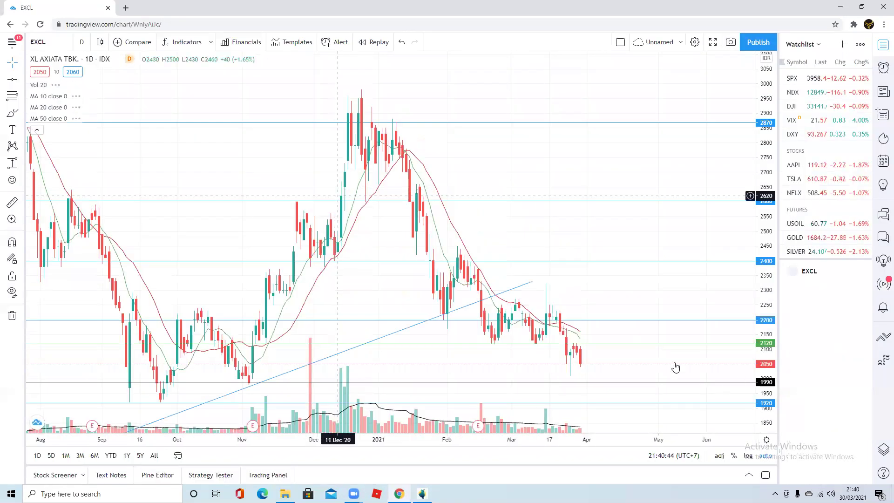
Zoom the EXCL chart out to about a year and add a support line at 2120.
scroll(651, 322, down, 2)
scroll(652, 322, down, 1)
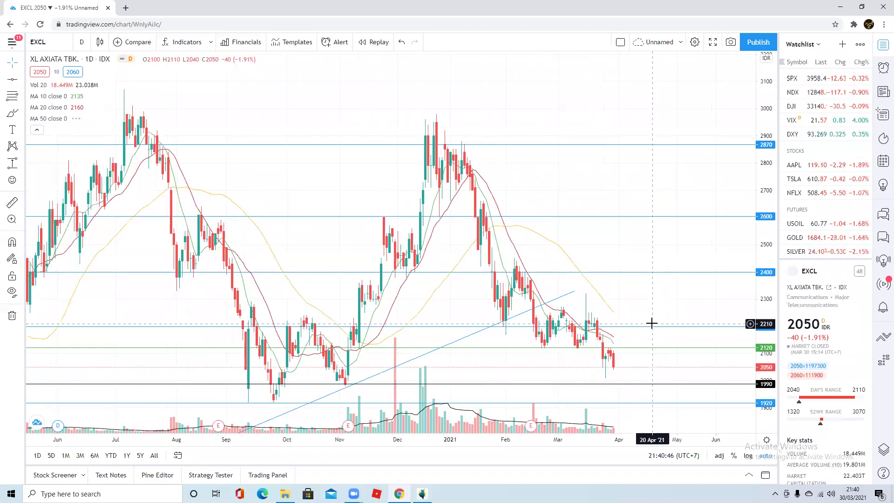
scroll(651, 322, down, 1)
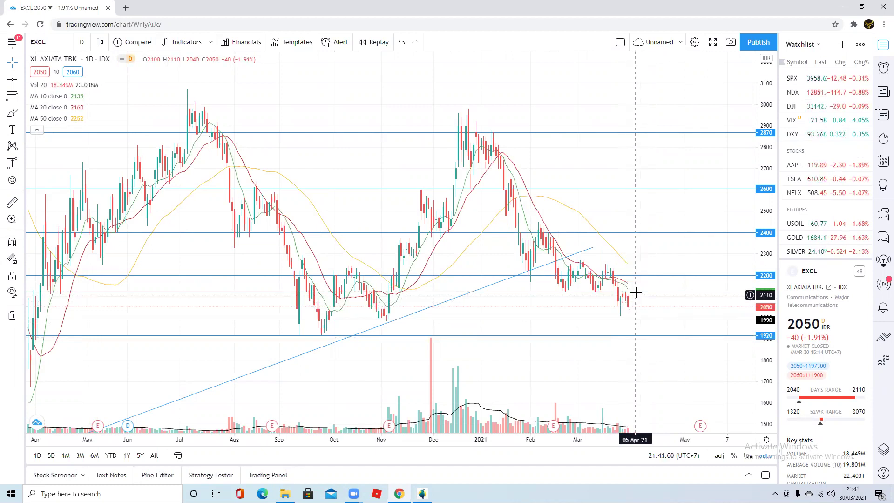
click(630, 302)
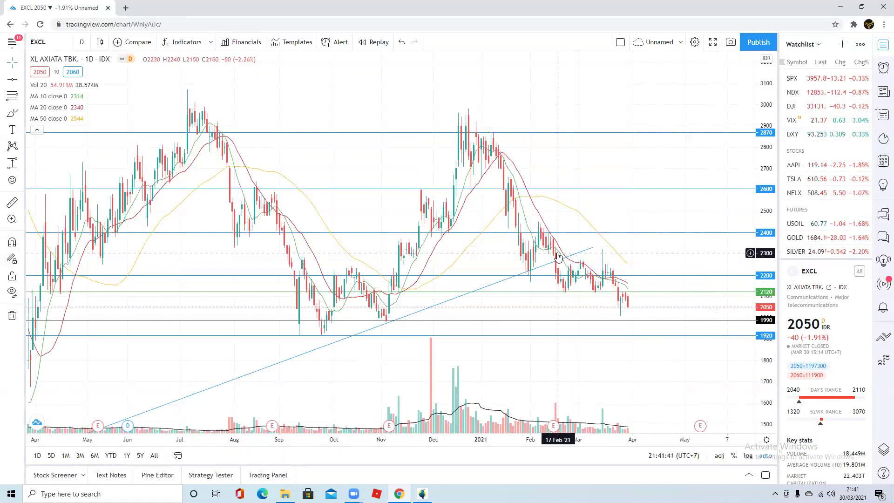
Replace the code in the foreign transaction table with BUMI (Bumi Resources).
key(alt+Tab)
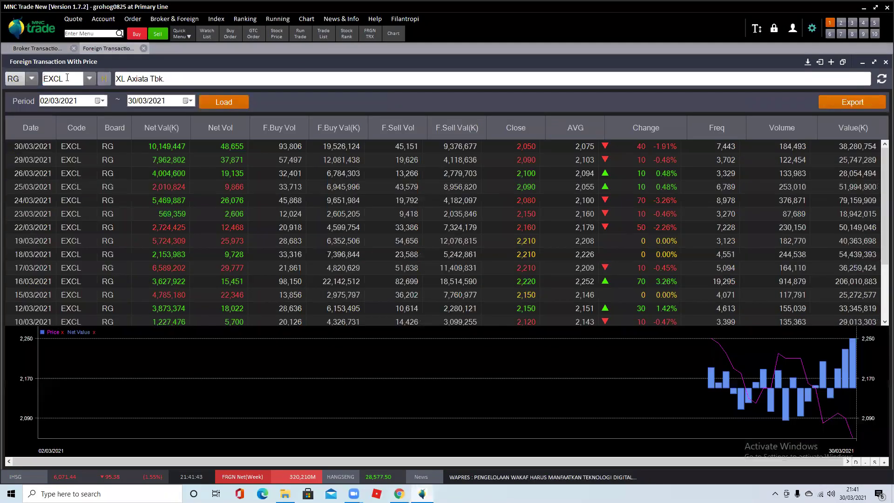
double_click(67, 78)
text(bumi)
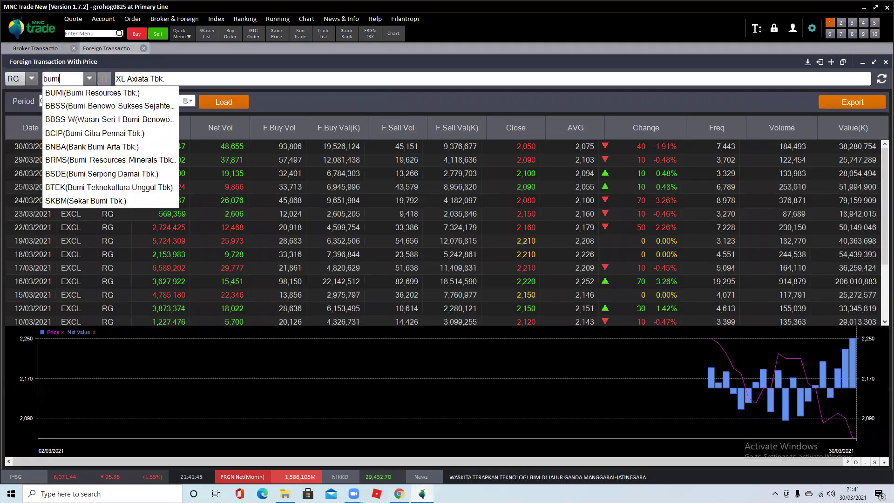
click(79, 93)
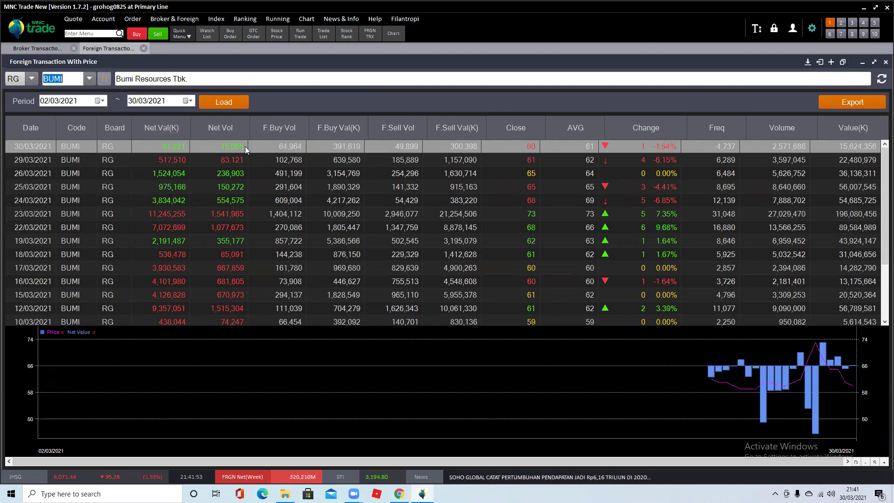
Replace EXCL with BUMI in the Broker Transaction By Stock table.
click(28, 48)
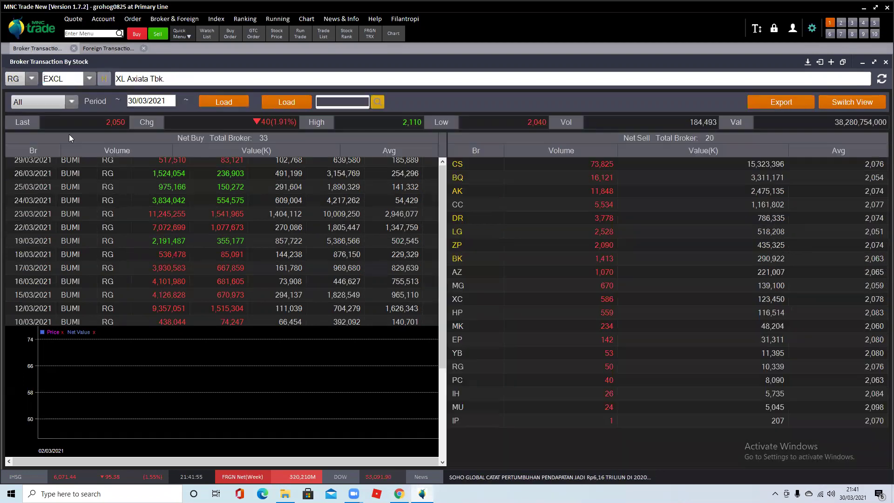
double_click(56, 80)
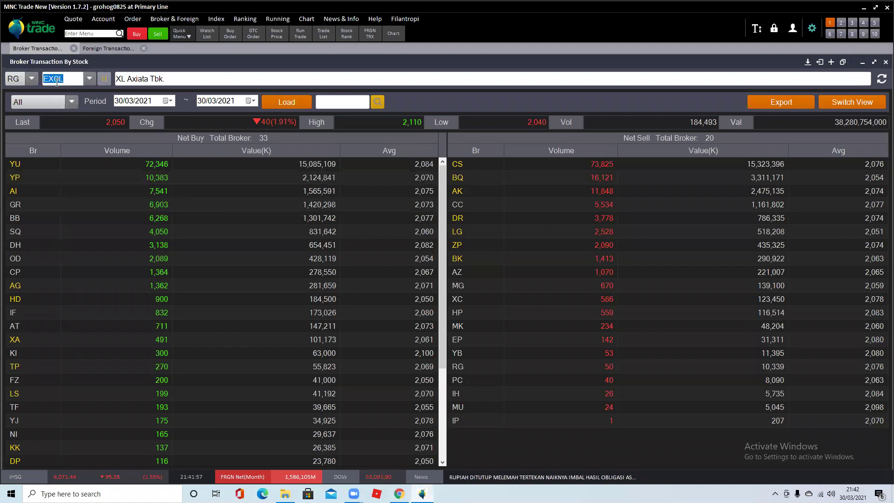
text(bumi)
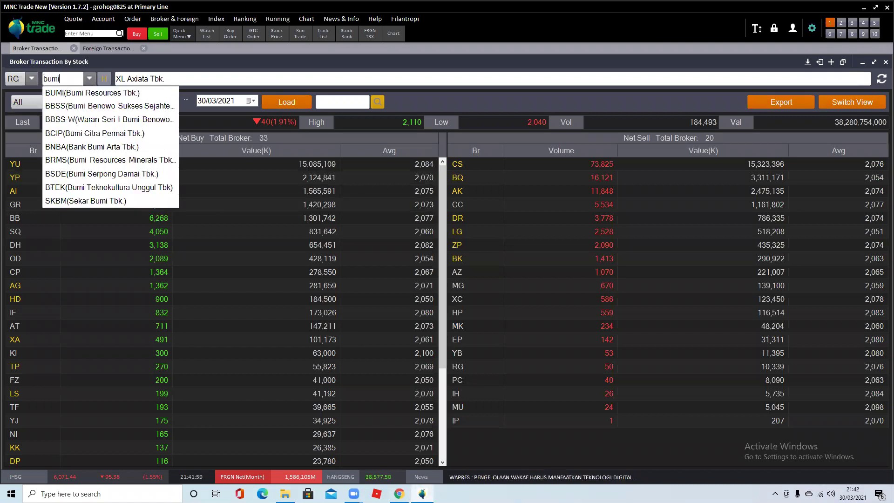
click(91, 94)
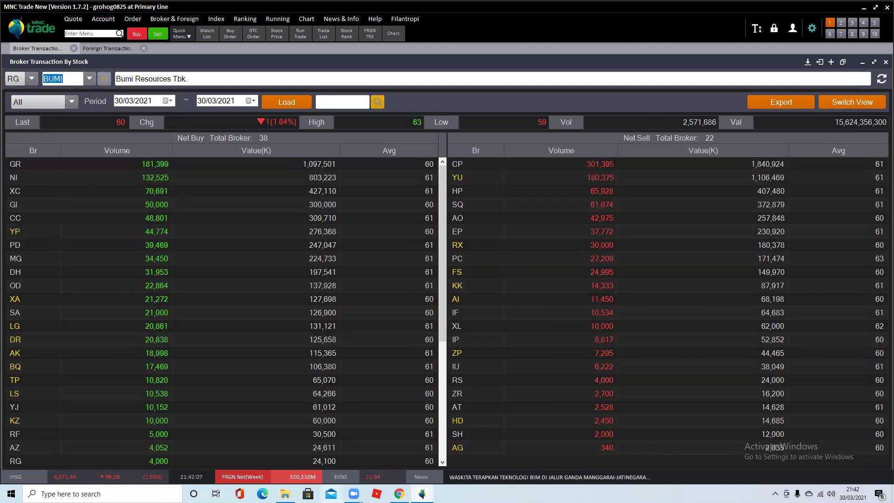
Chart BUMI (Bumi Resources Tbk) daily and zoom in on its 2021 price action near the 57 level.
key(alt+Tab)
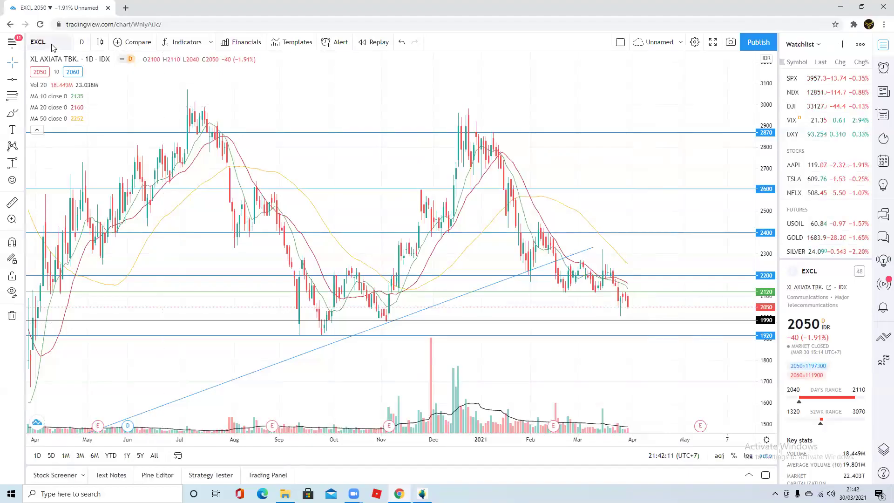
click(51, 44)
text(BUMI)
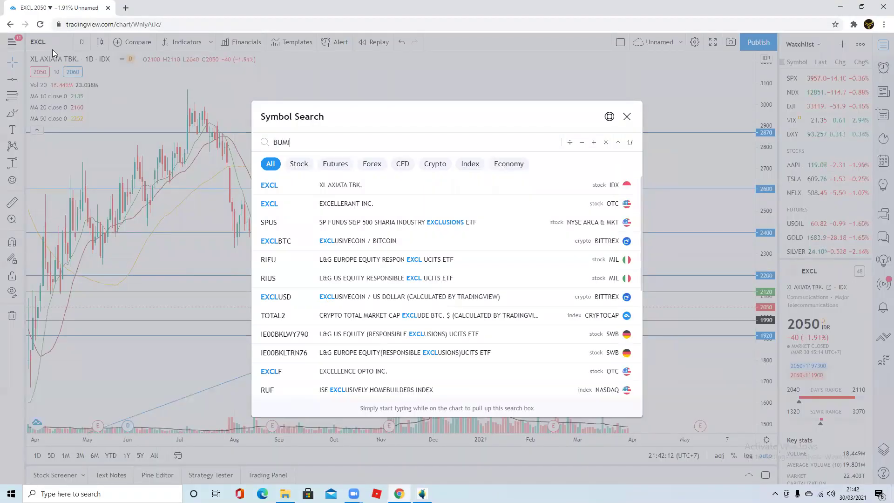
key(Return)
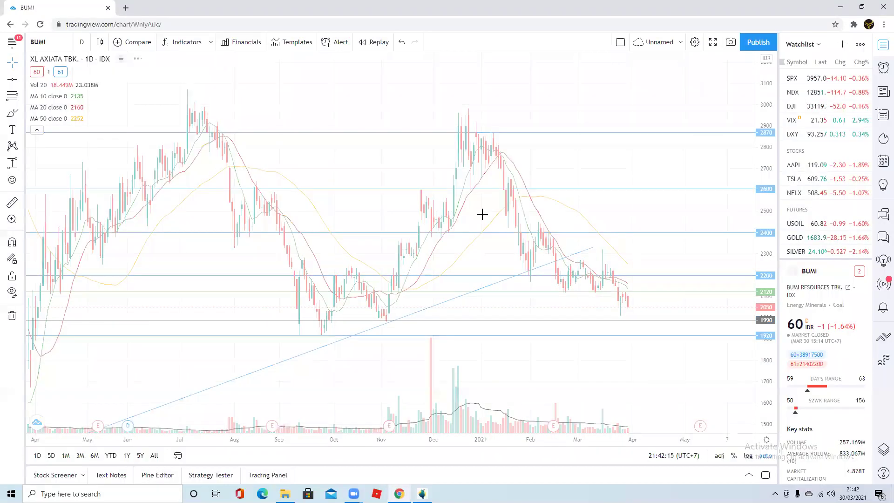
scroll(591, 335, up, 2)
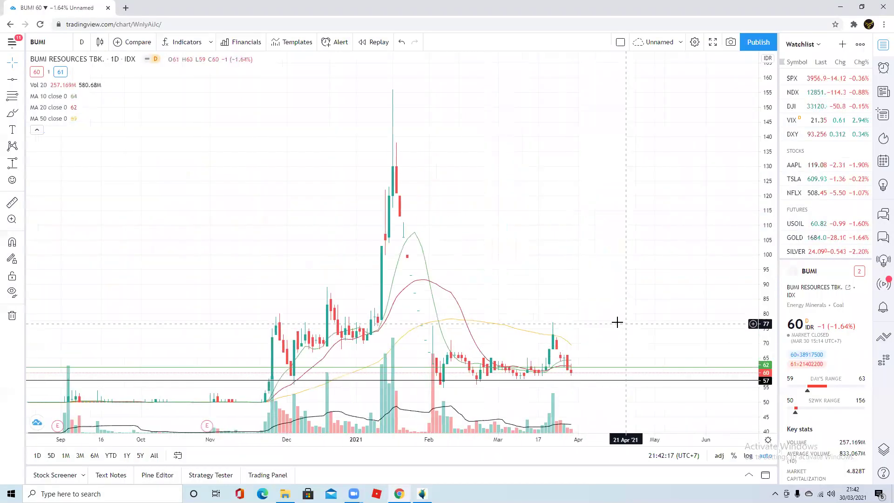
scroll(559, 326, up, 2)
scroll(505, 331, up, 2)
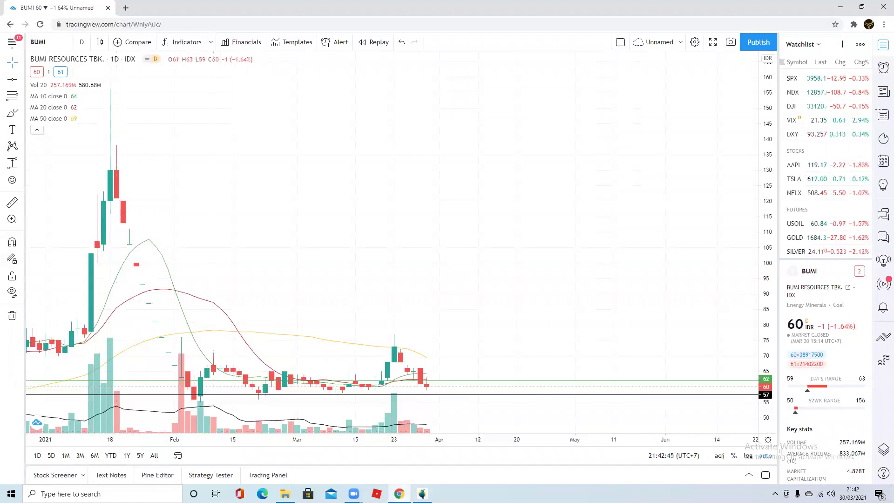
Load MAYA (Bank Mayapada) into the foreign transaction table and check the 29/03 and 30/03/2021 rows.
click(422, 493)
click(106, 50)
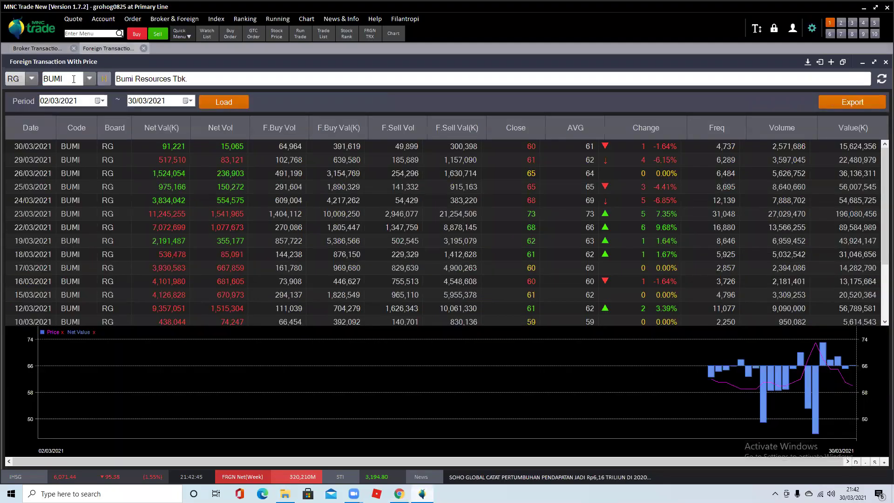
text(maya)
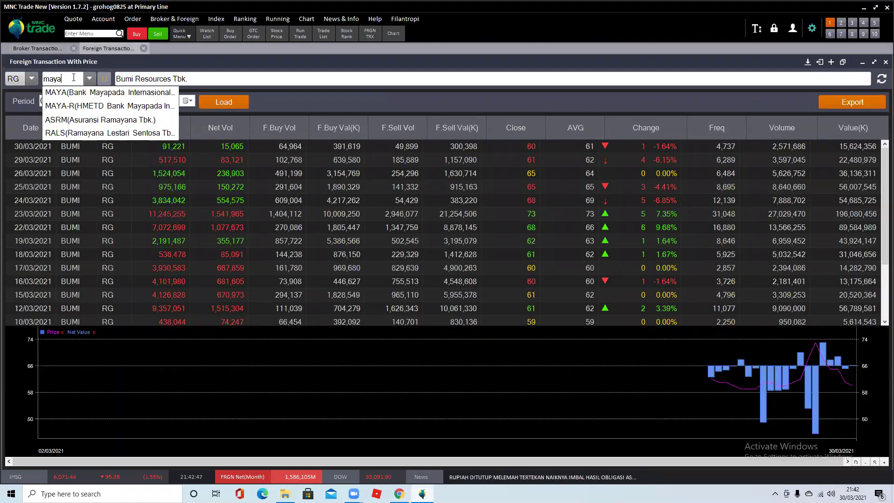
click(94, 93)
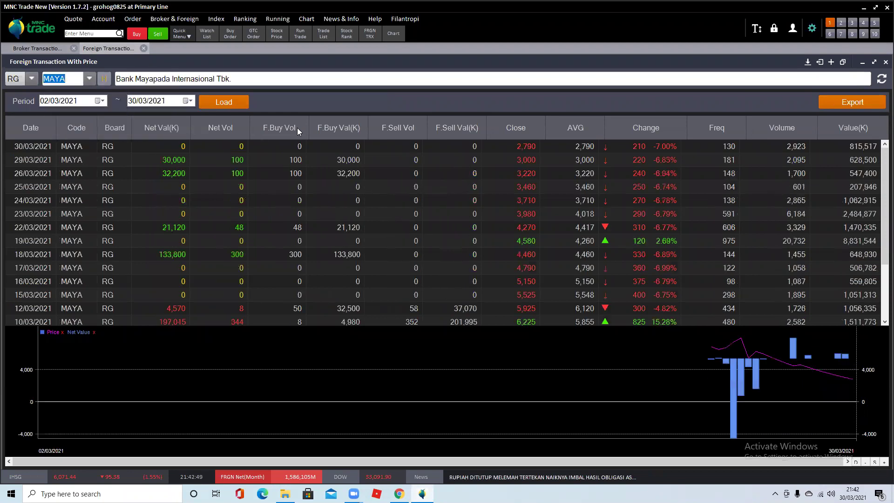
click(280, 158)
click(278, 147)
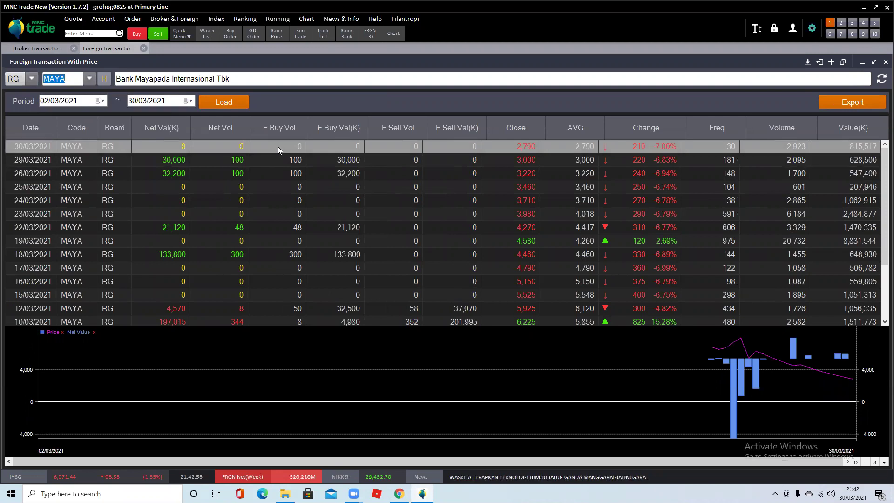
Load MAYA into the broker transaction by stock table and inspect the DH and OD broker rows.
click(24, 48)
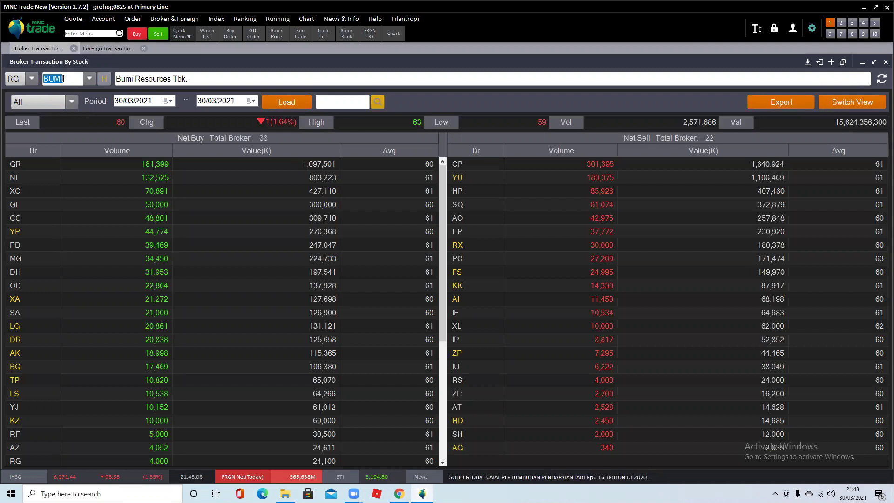
text(maya)
click(99, 93)
click(208, 231)
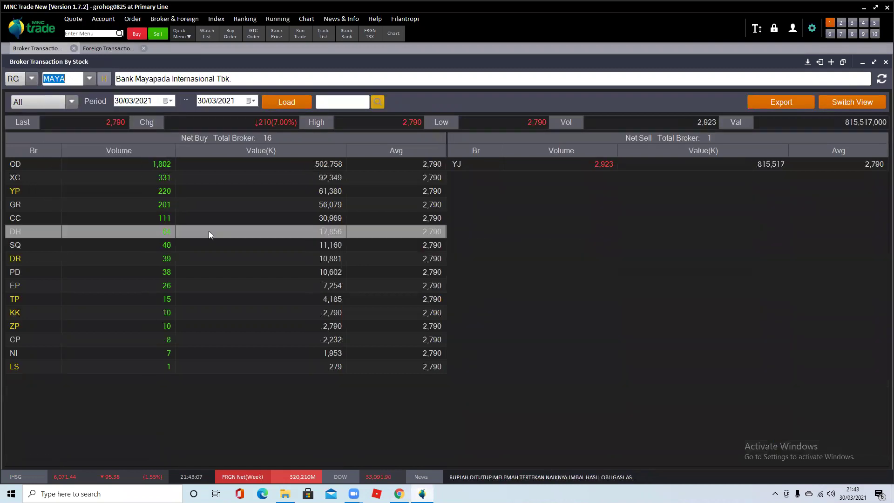
click(214, 163)
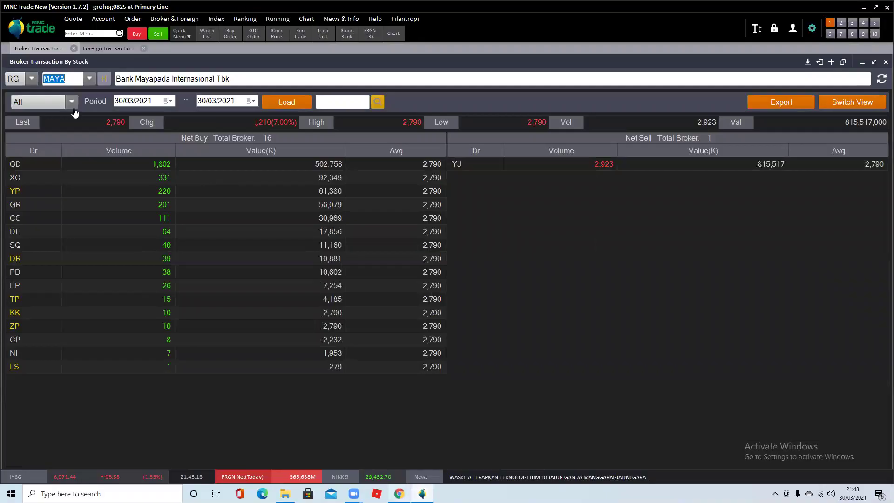
key(alt+Tab)
click(46, 40)
text(M)
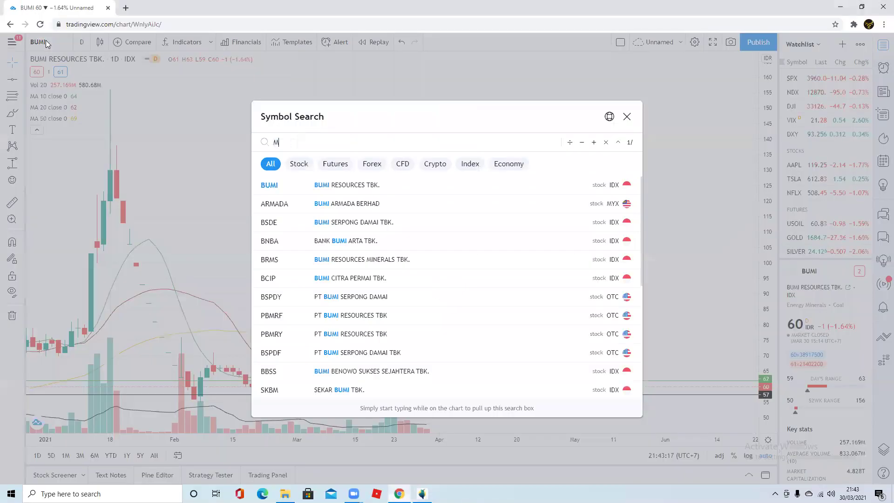
text(AYAPADA)
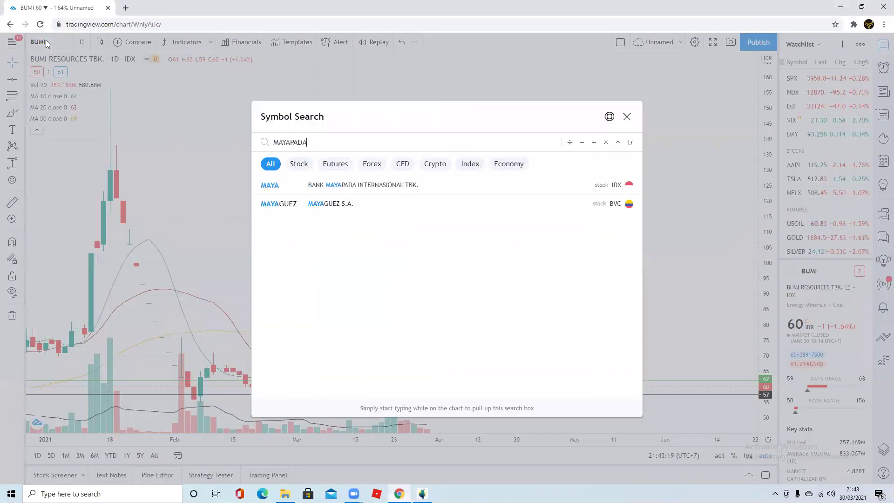
click(300, 186)
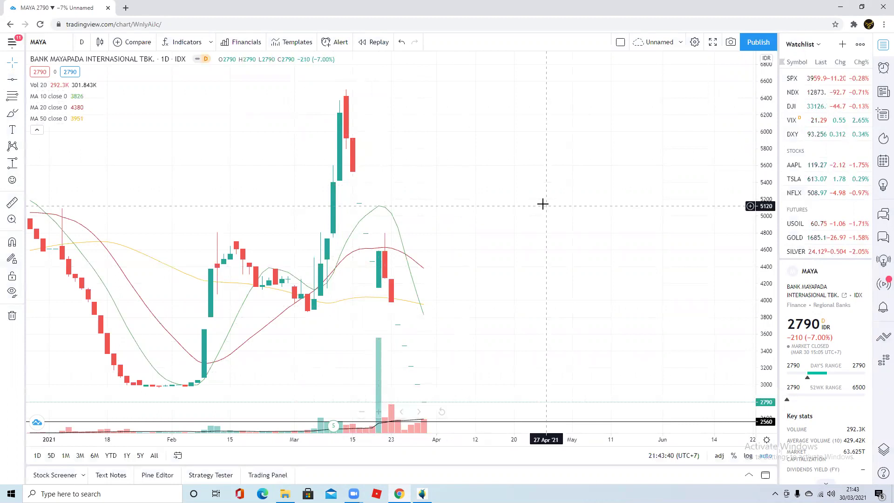
scroll(543, 204, down, 2)
scroll(542, 203, down, 2)
scroll(542, 204, down, 2)
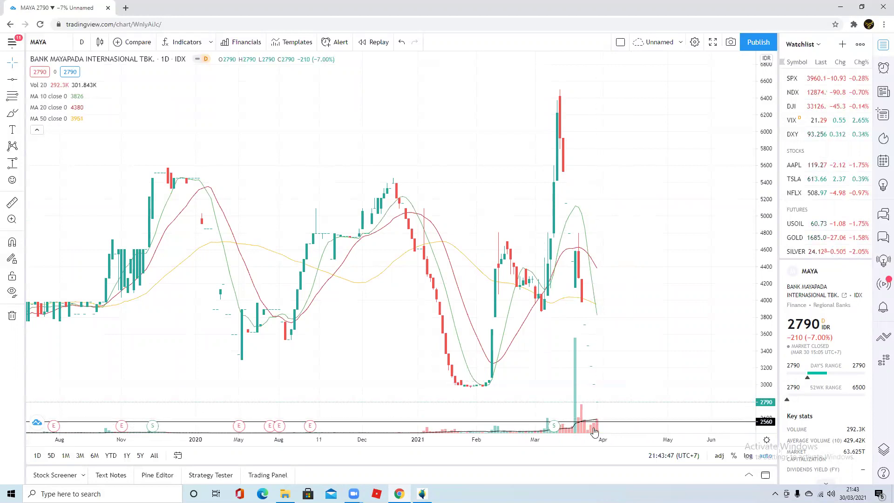
scroll(620, 322, up, 2)
scroll(605, 331, up, 2)
scroll(536, 354, up, 2)
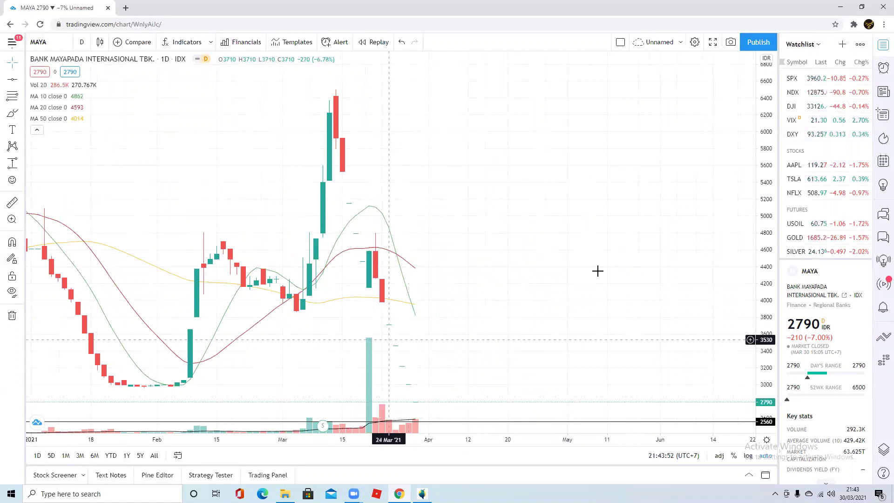
scroll(581, 266, down, 2)
scroll(582, 266, down, 2)
scroll(582, 266, down, 2)
scroll(581, 267, down, 2)
scroll(582, 266, down, 2)
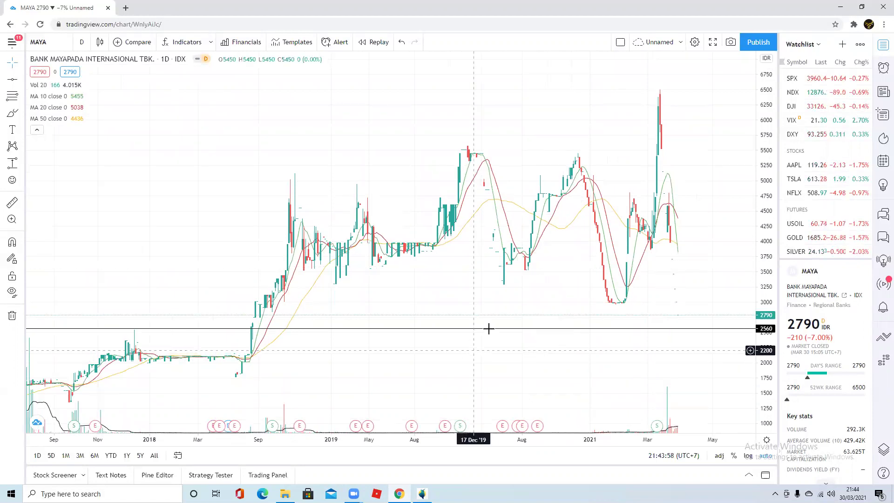
scroll(491, 330, up, 2)
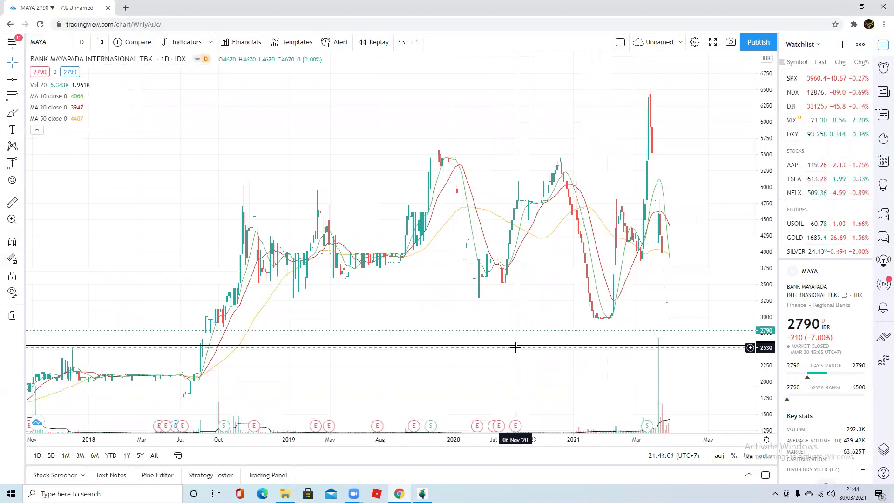
scroll(516, 347, up, 2)
scroll(515, 351, up, 2)
scroll(515, 345, up, 2)
scroll(519, 345, up, 2)
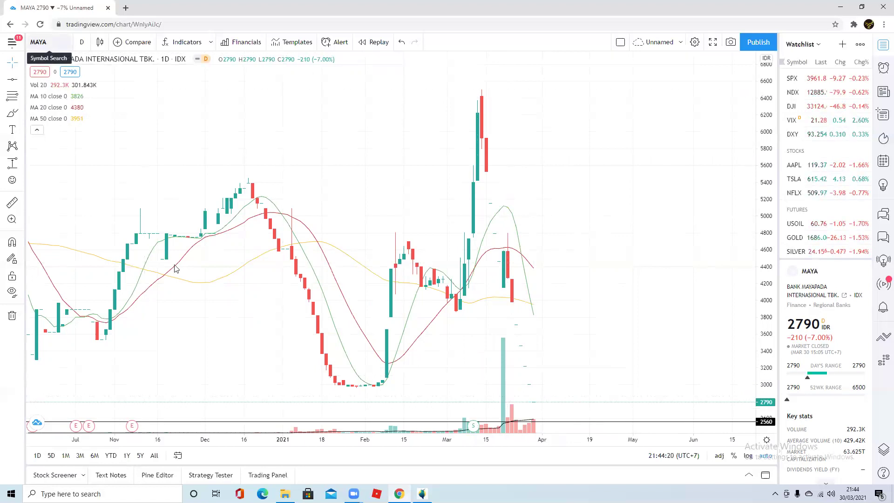
Load FORU (Fortune Indonesia Tbk) into the foreign transaction table and check the 30/03/2021 row.
click(422, 493)
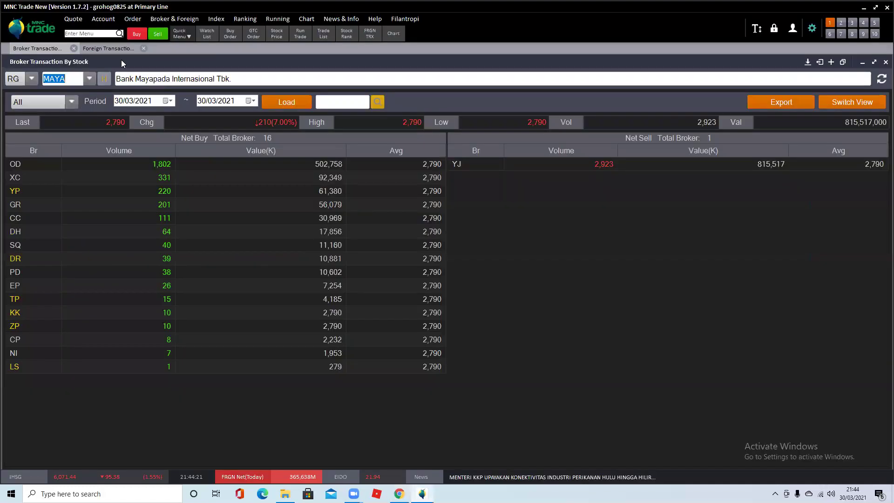
click(109, 45)
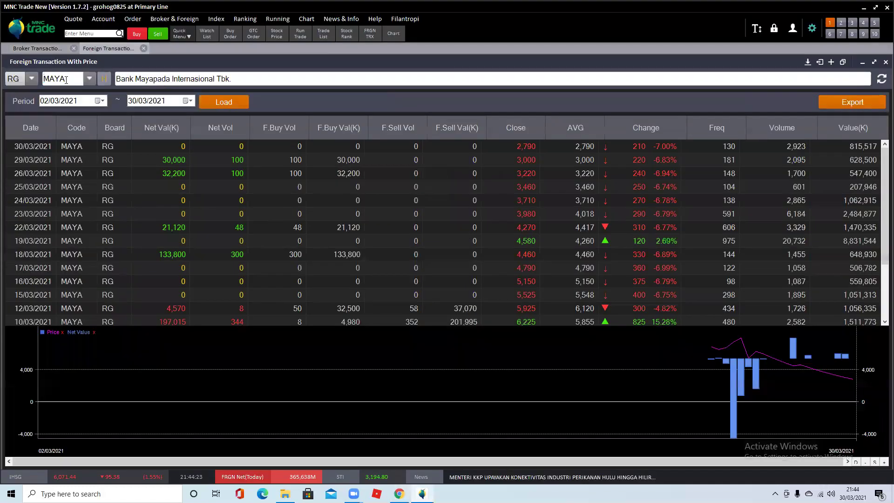
text(foru)
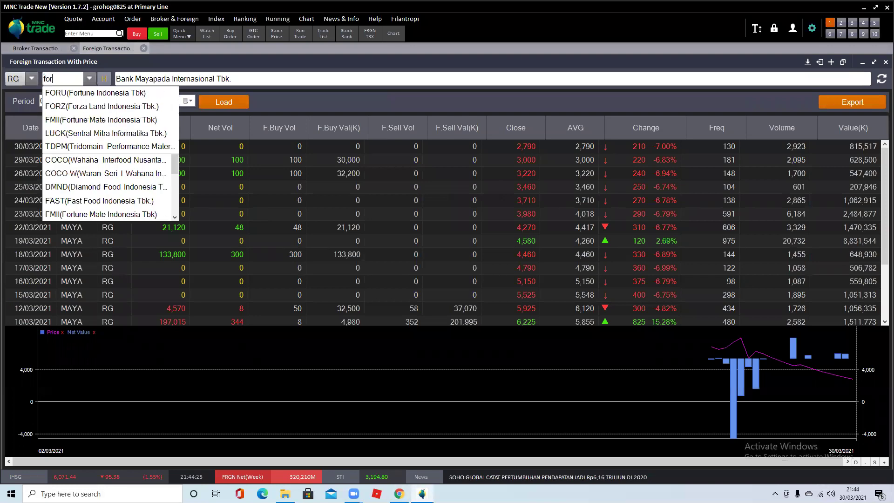
click(77, 93)
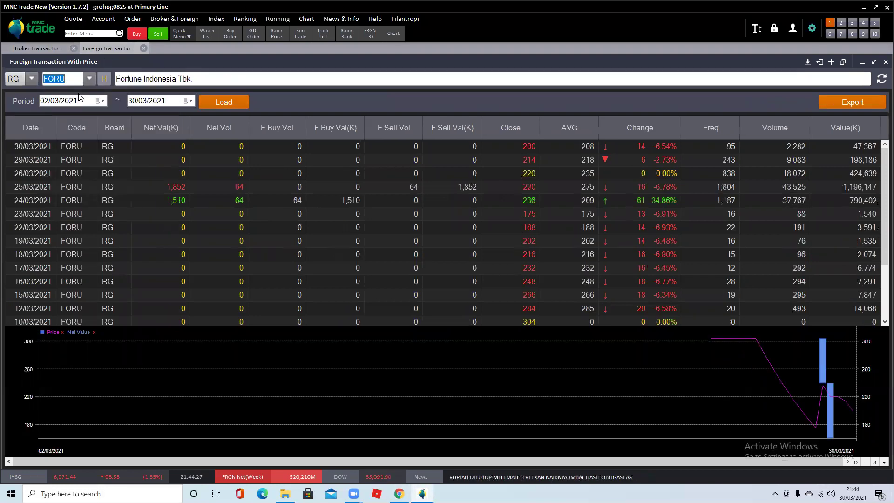
click(272, 146)
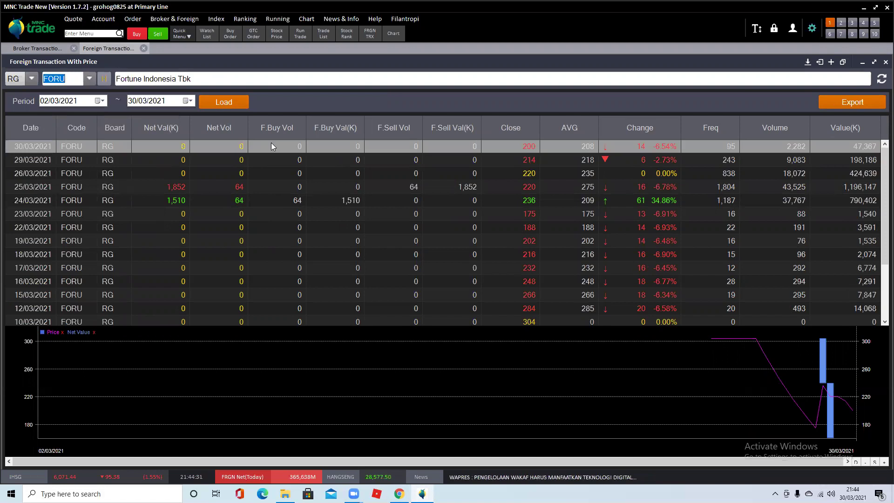
Replace MAYA with FORU in the broker transaction table.
click(41, 49)
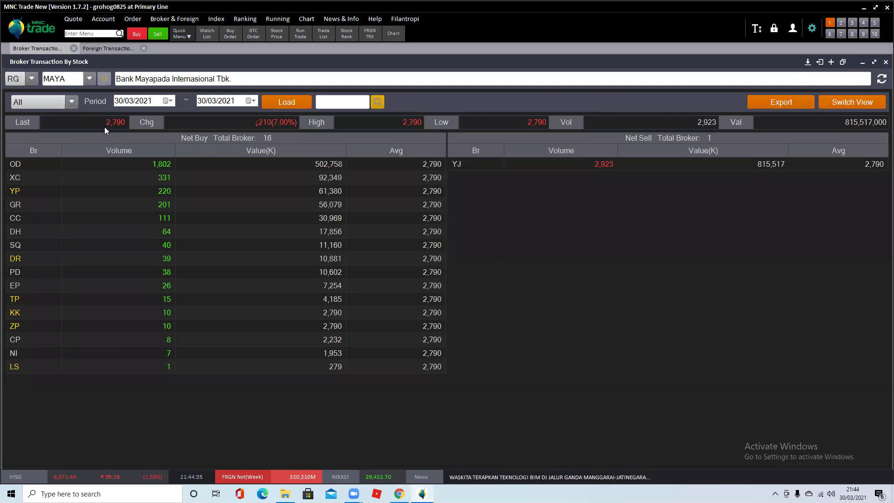
drag(75, 75, 75, 76)
text(foru)
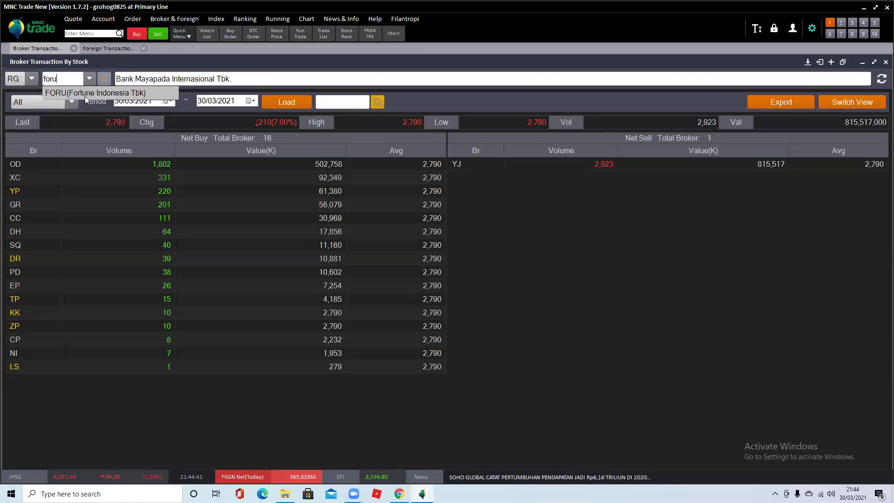
click(85, 96)
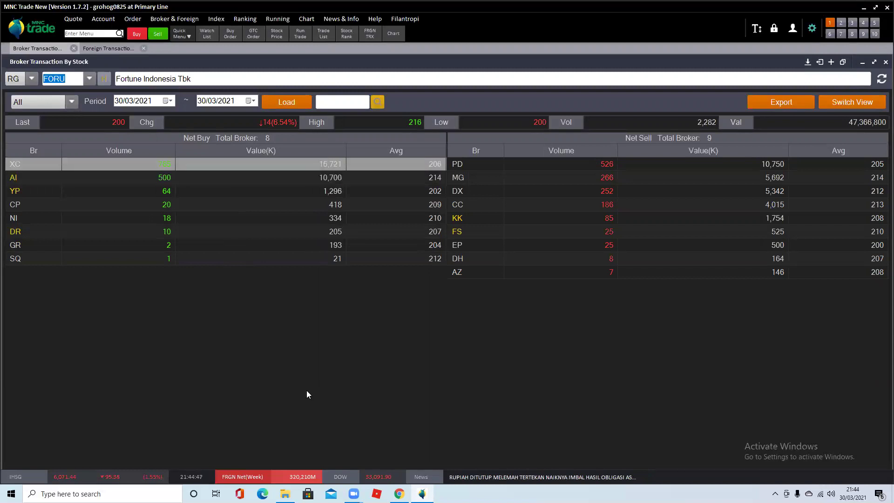
Switch the TradingView daily chart from MAYA to FORU (Fortune Indonesia Tbk, IDX).
key(alt+Tab)
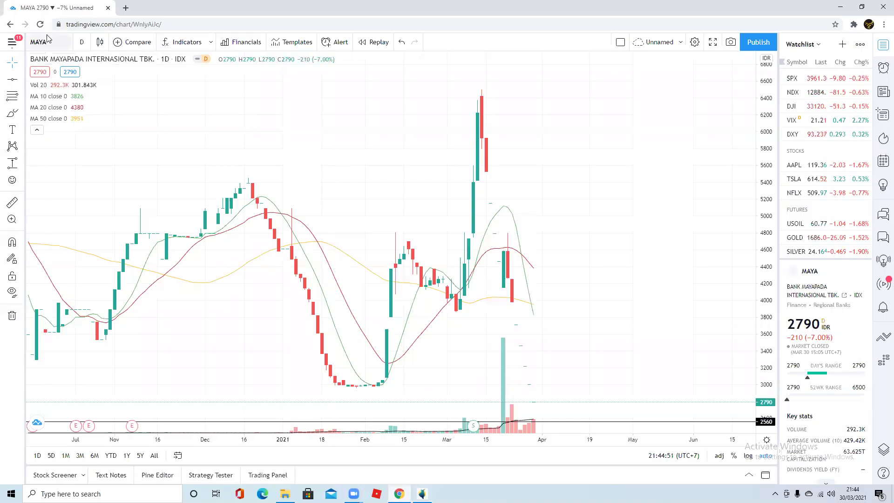
click(49, 41)
text(FORU)
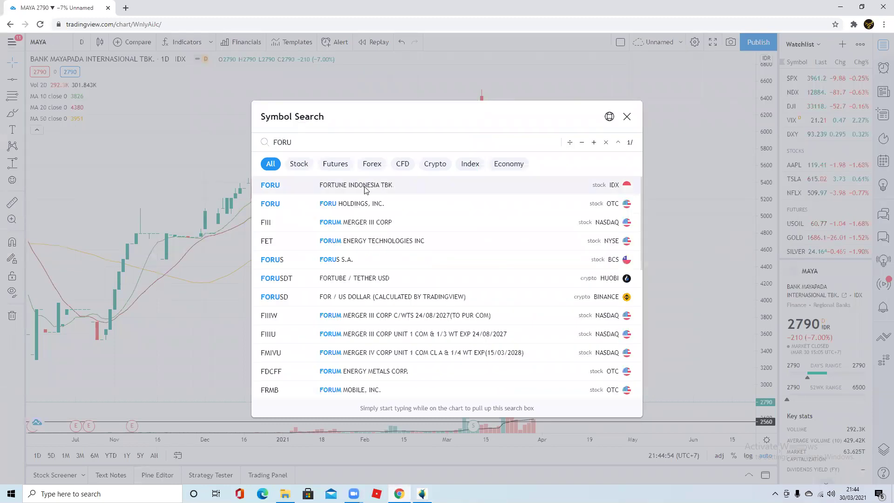
click(365, 186)
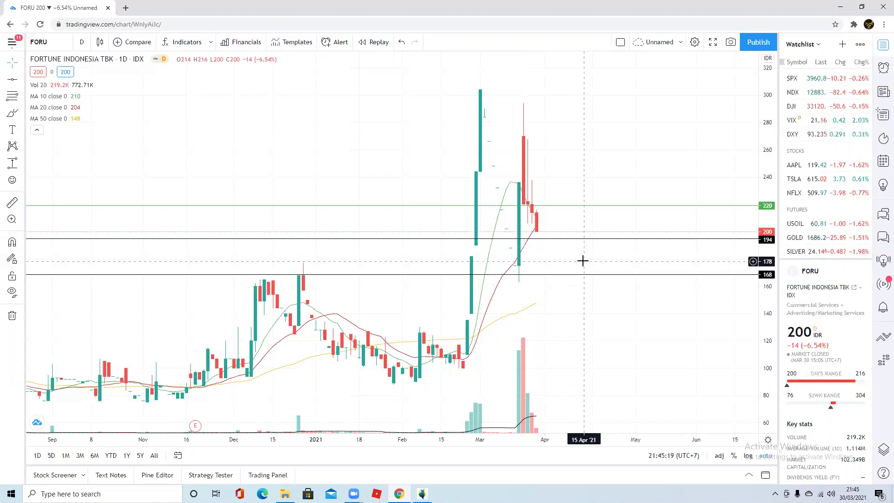
Select the 194 support line on the FORU chart.
click(582, 240)
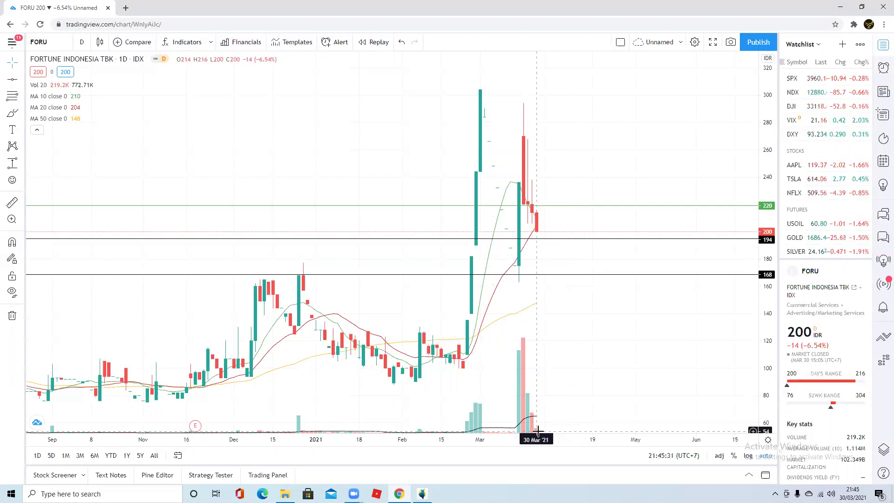
click(548, 239)
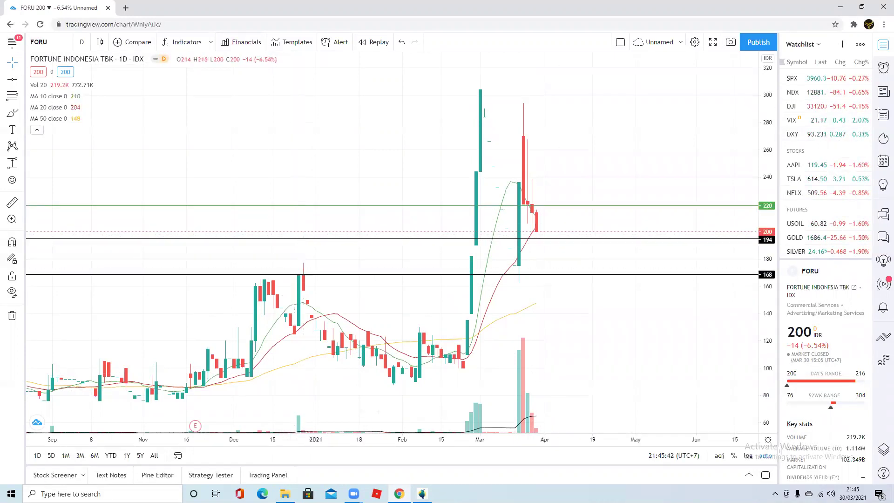
click(422, 493)
Load MDIA (Intermedia Capital Tbk) into the foreign transaction table.
click(110, 48)
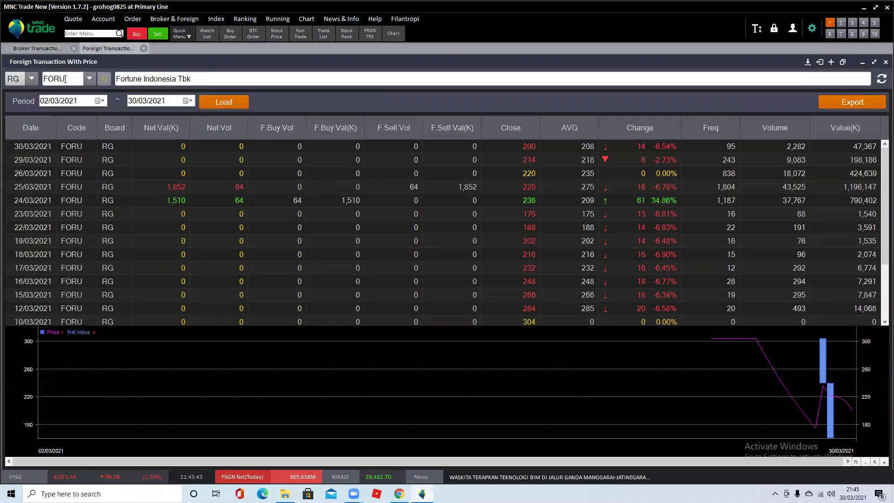
text(mdia)
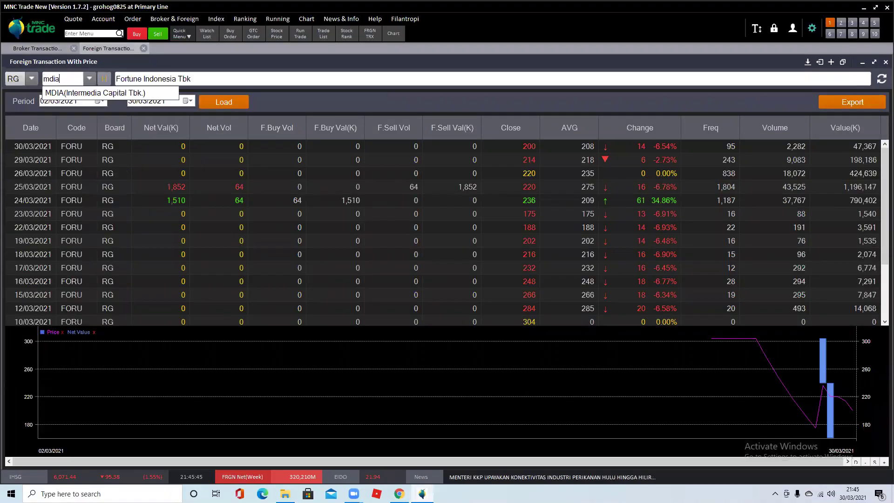
click(75, 92)
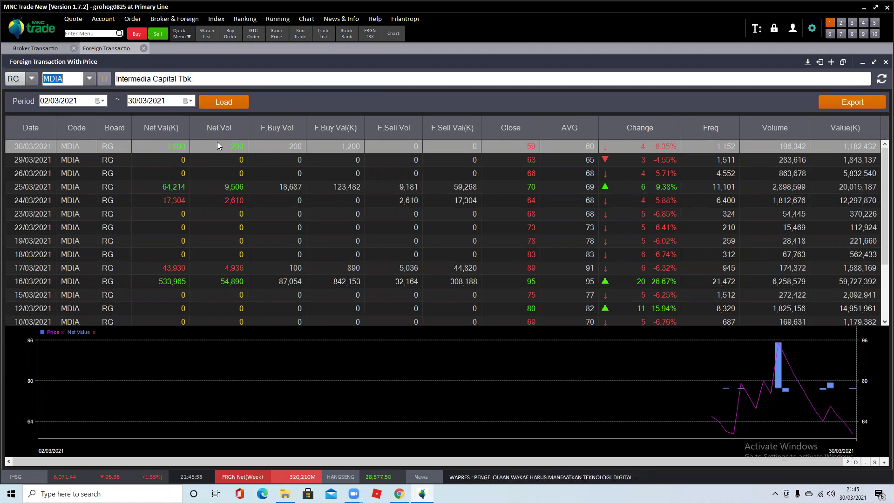
Load MDIA into the broker transaction table, then return to the TradingView chart.
click(40, 49)
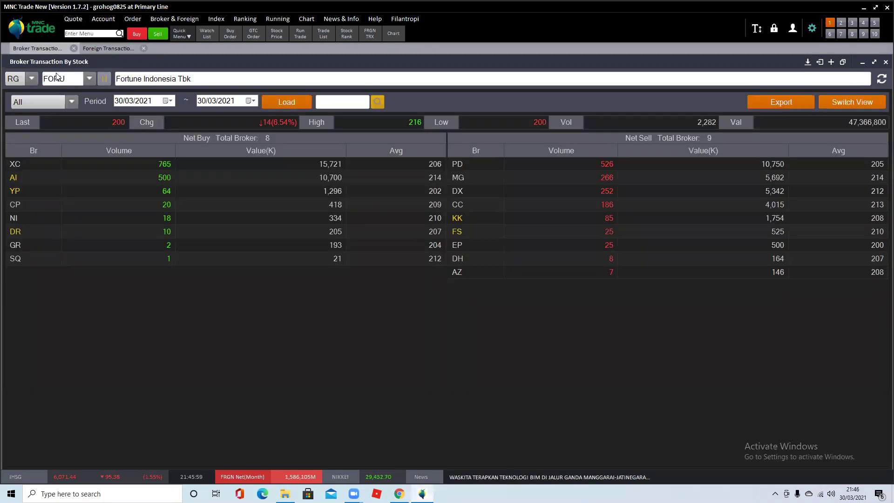
text(mdia)
click(73, 93)
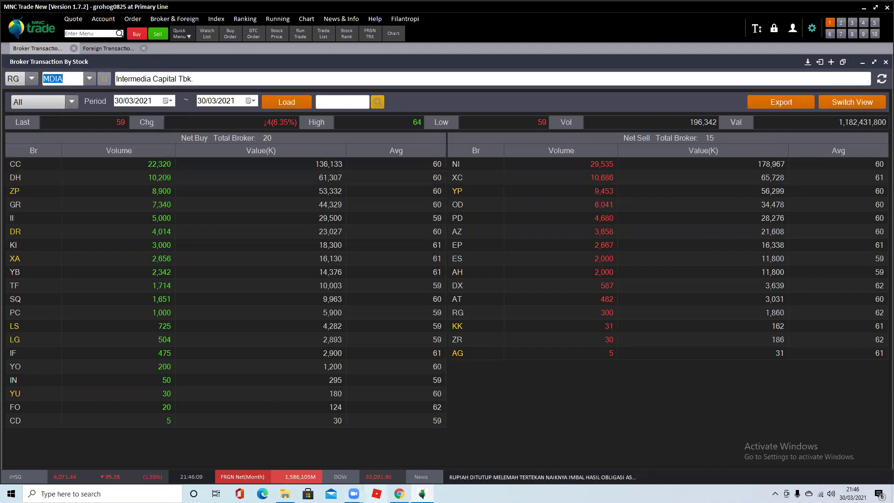
click(399, 494)
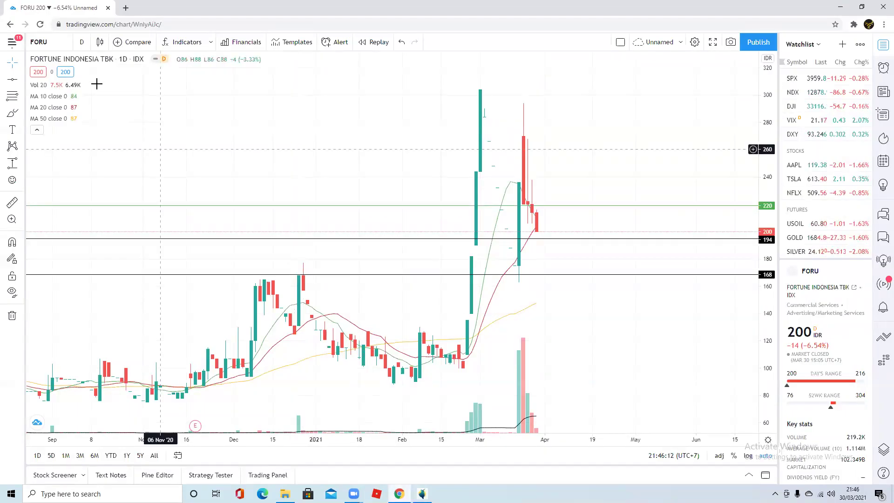
Chart MDIA (Intermedia Capital Tbk, IDX) daily and zoom to show its 64, 57 and 53 levels.
click(46, 42)
text(MDIA)
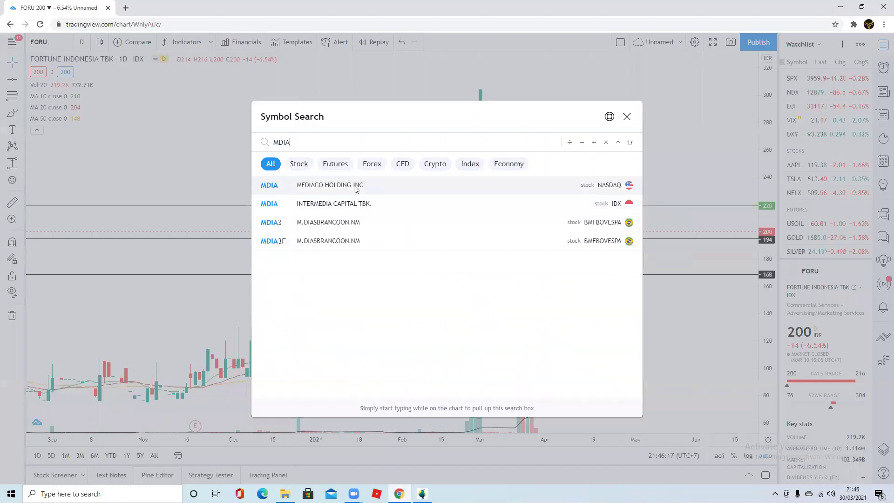
click(353, 203)
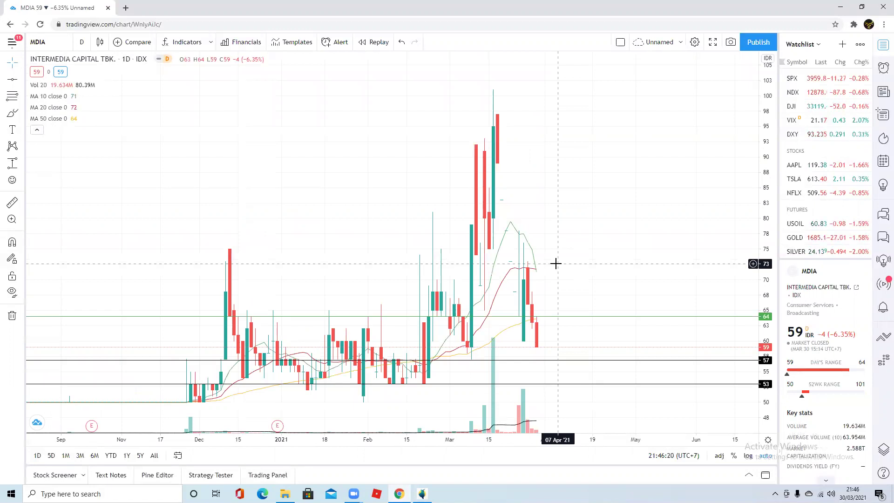
scroll(555, 263, down, 2)
scroll(555, 263, up, 1)
scroll(555, 264, up, 1)
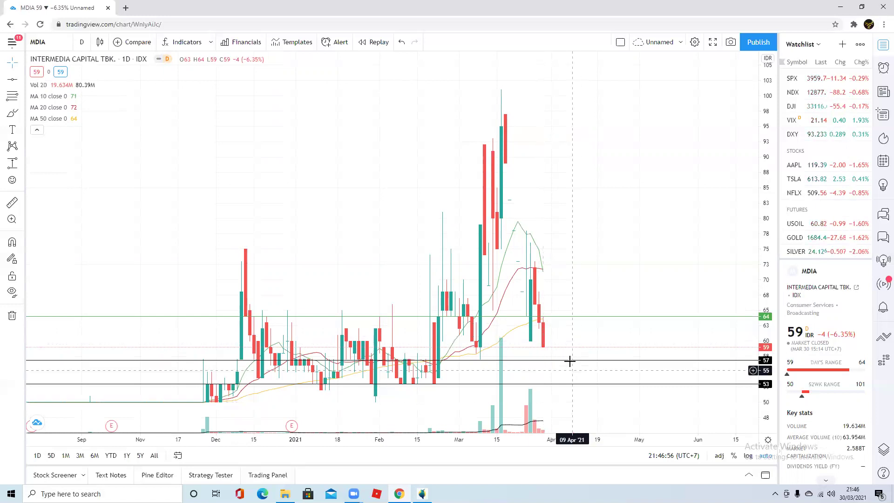
Nudge MDIA's 57 support line slightly higher, then select the green 64 line.
drag(571, 362, 570, 359)
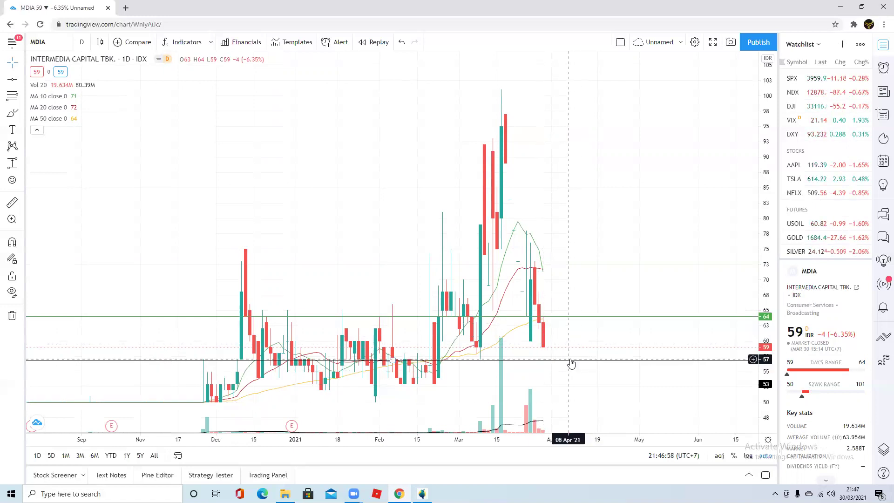
click(572, 317)
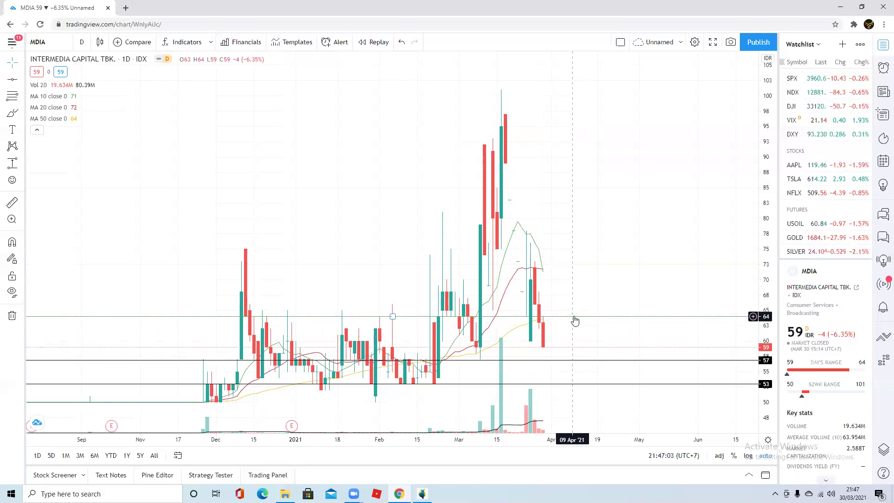